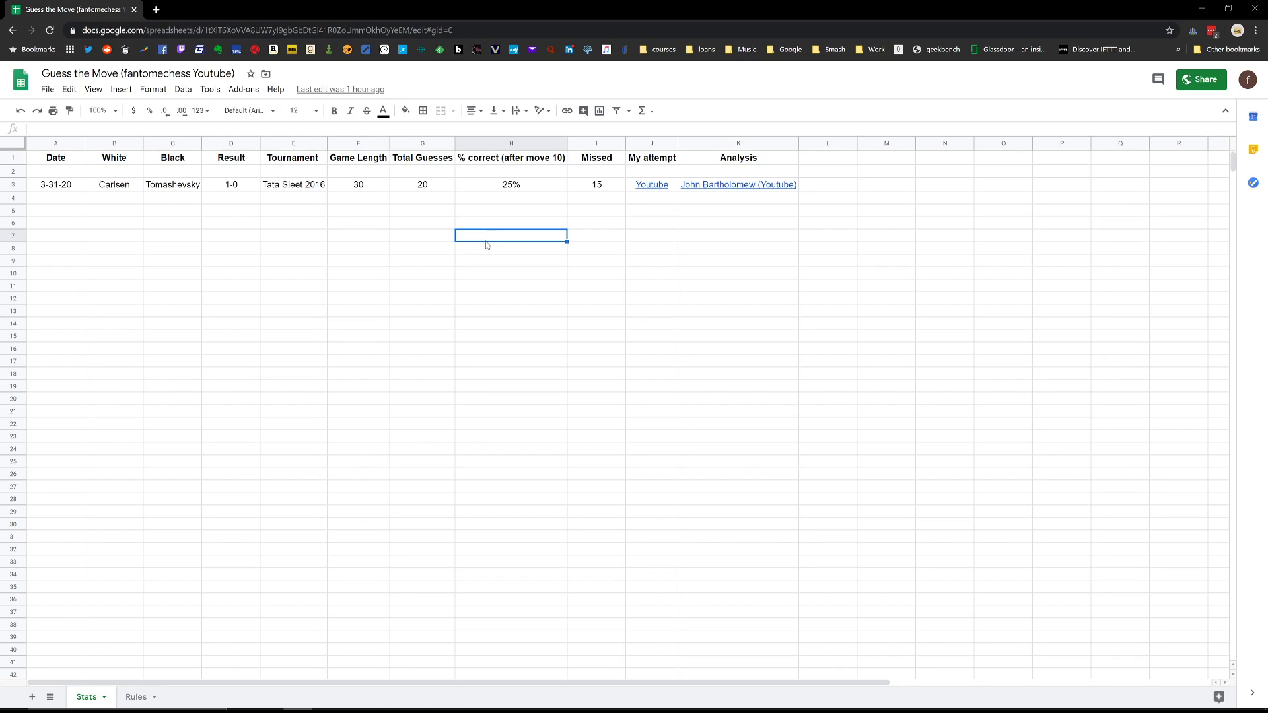
# Check the Rules sheet and duplicate the Stats sheet within the same spreadsheet.
pyautogui.rightClick(90, 699)
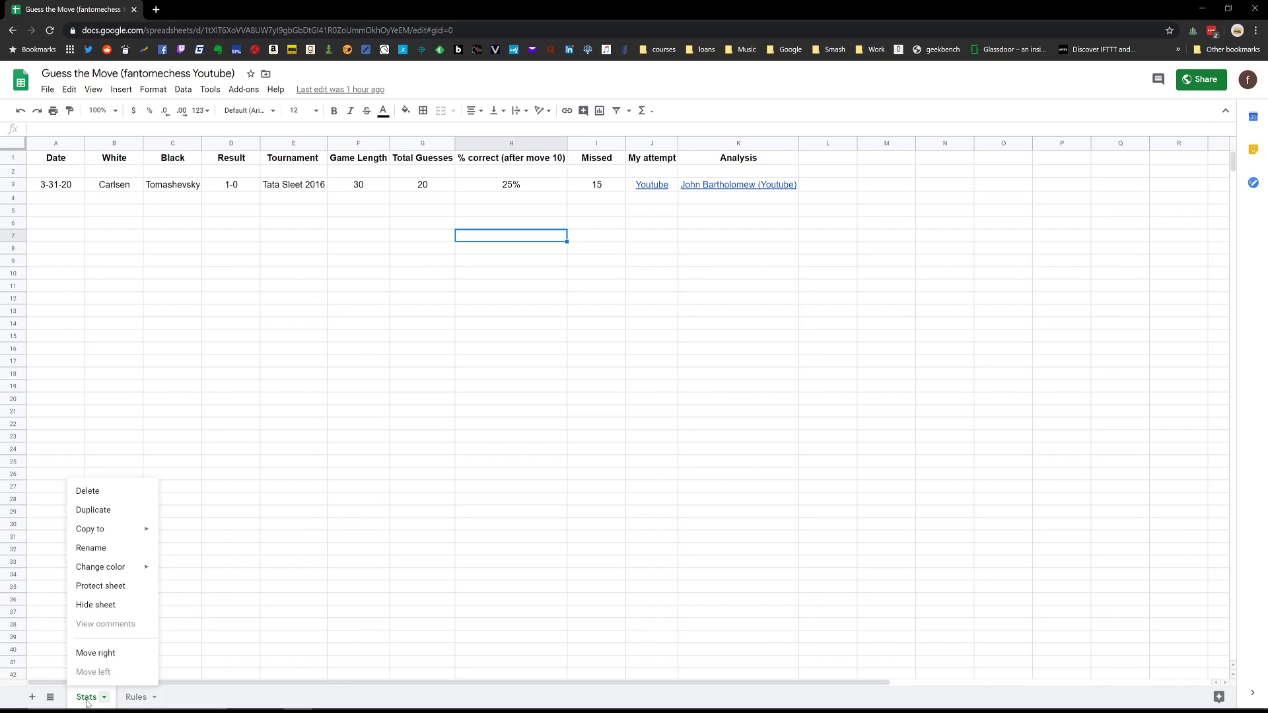
pyautogui.click(132, 698)
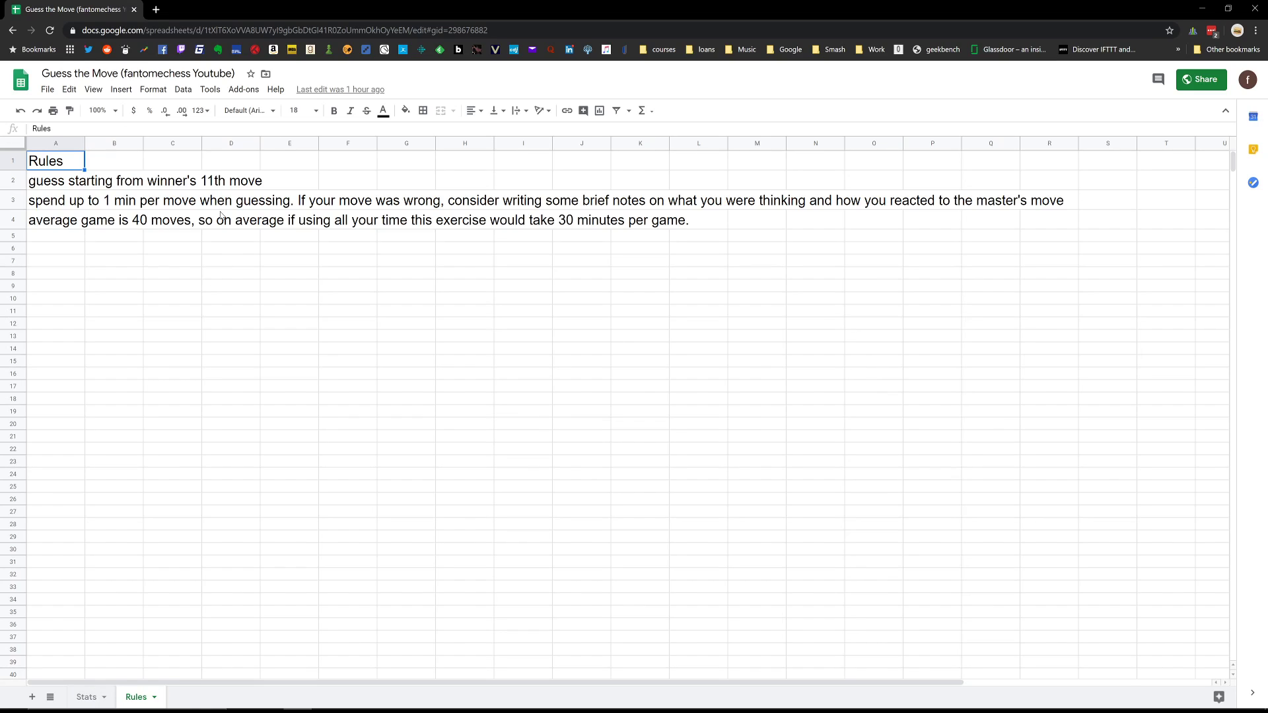
pyautogui.click(89, 701)
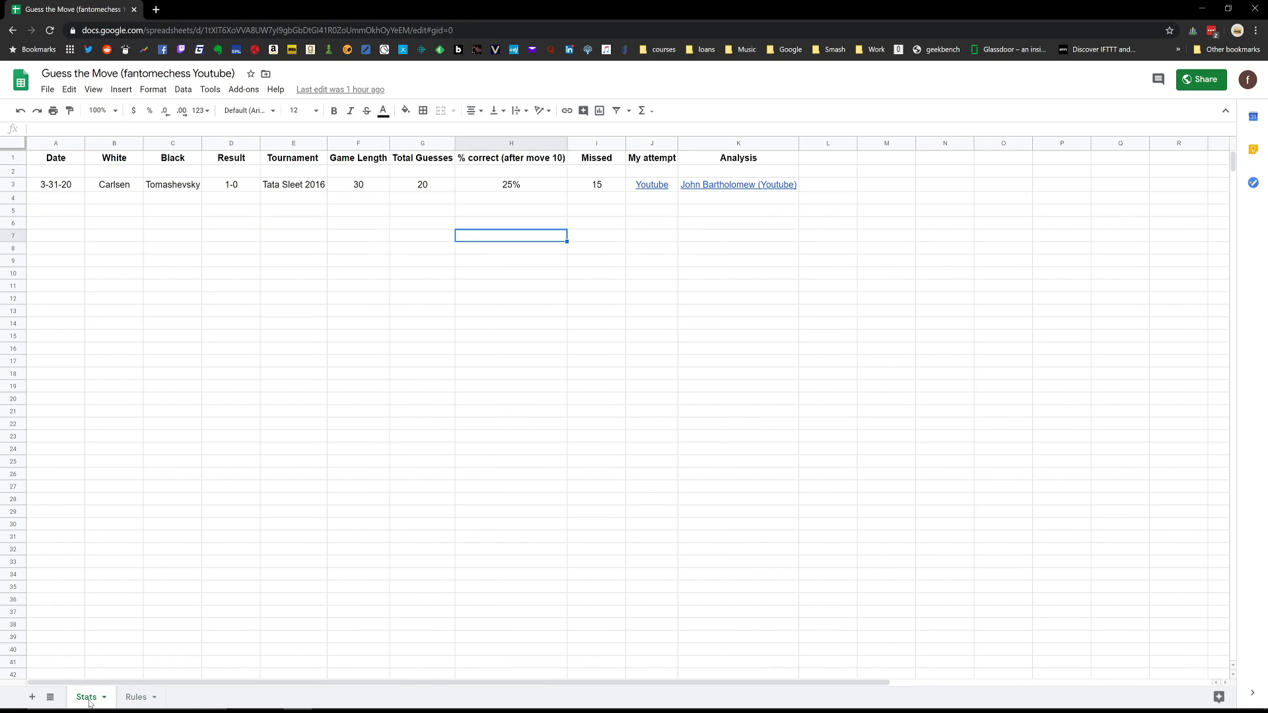
pyautogui.rightClick(89, 702)
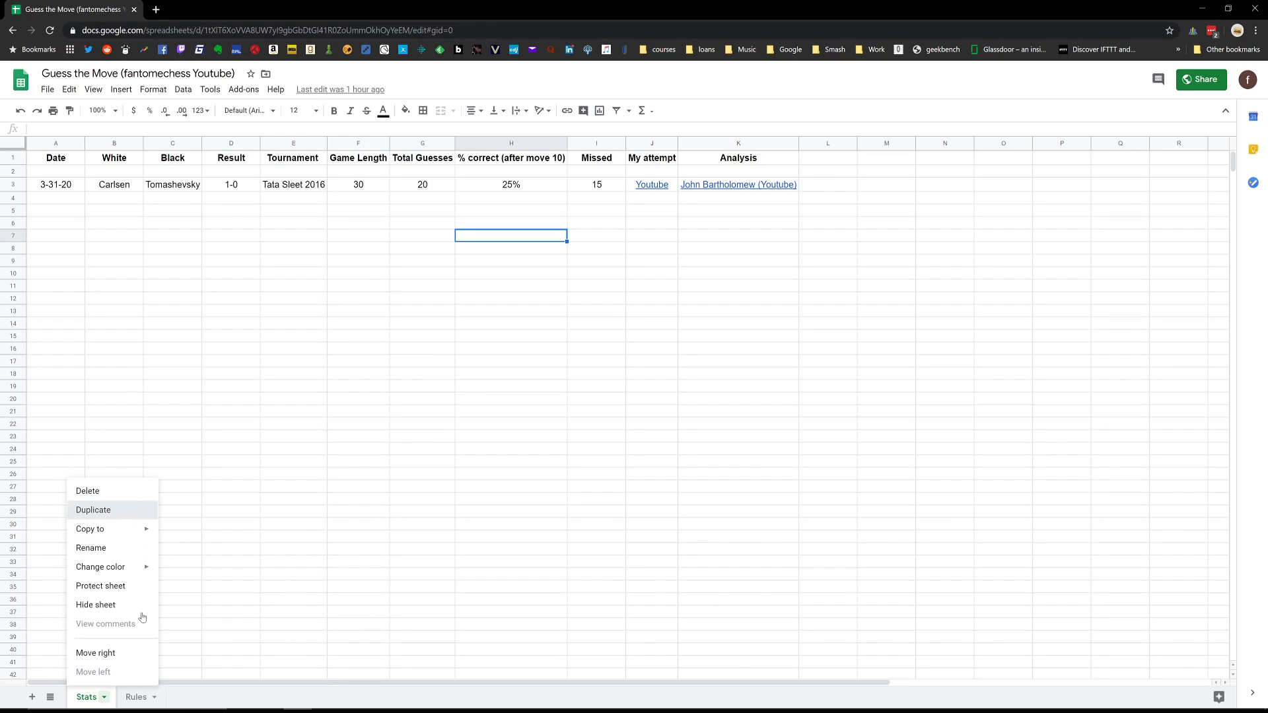
pyautogui.click(118, 520)
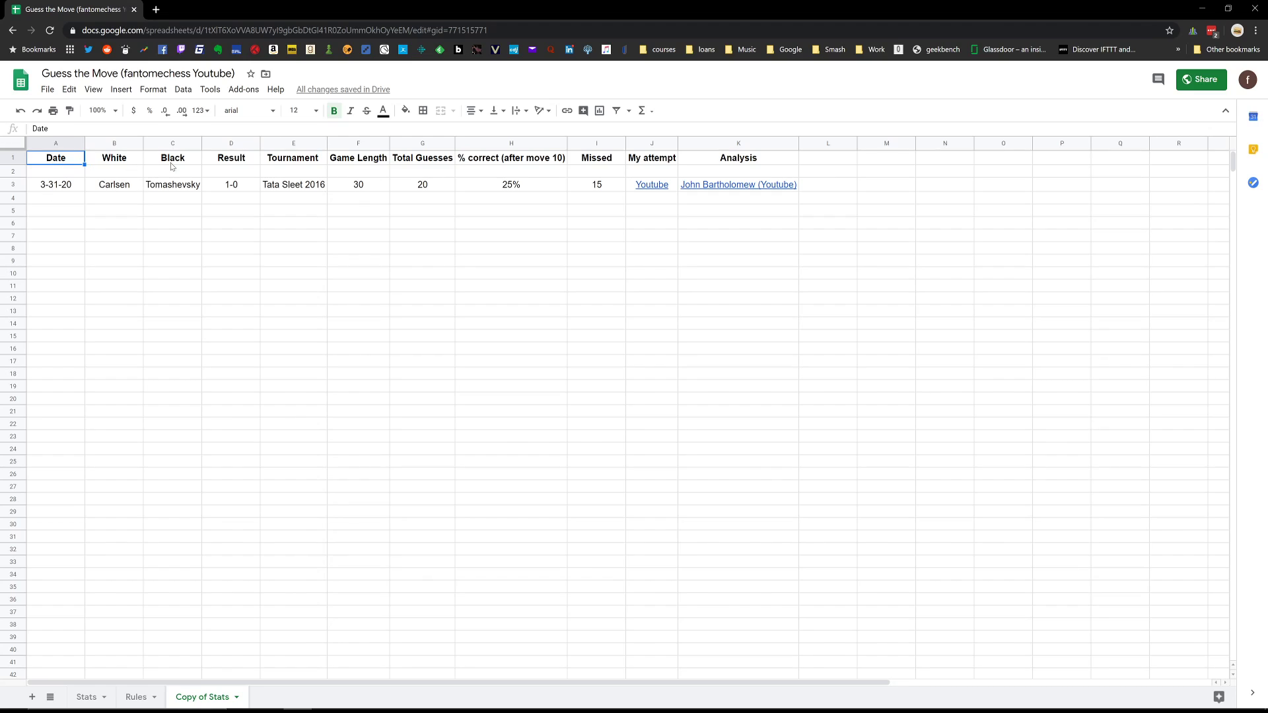
# Examine the game length, total guesses, missed moves and % correct formula of the entry in row 3.
pyautogui.click(366, 189)
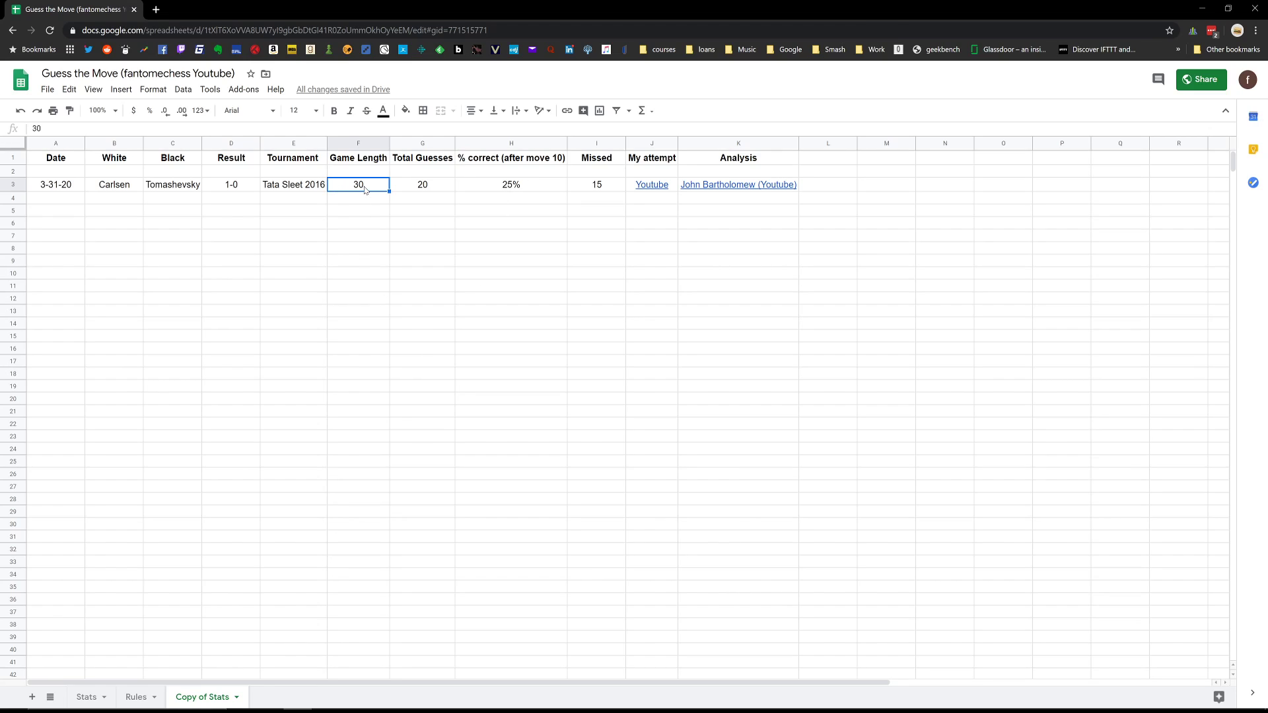
pyautogui.click(428, 188)
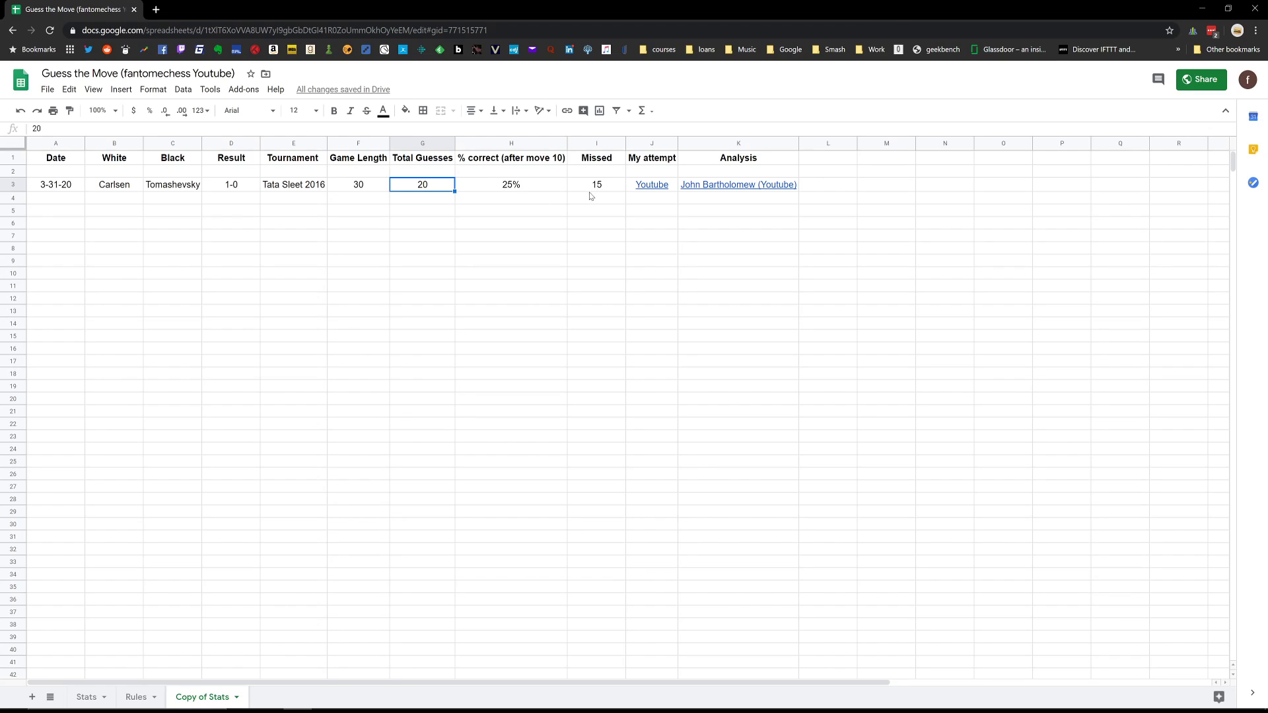
pyautogui.click(514, 188)
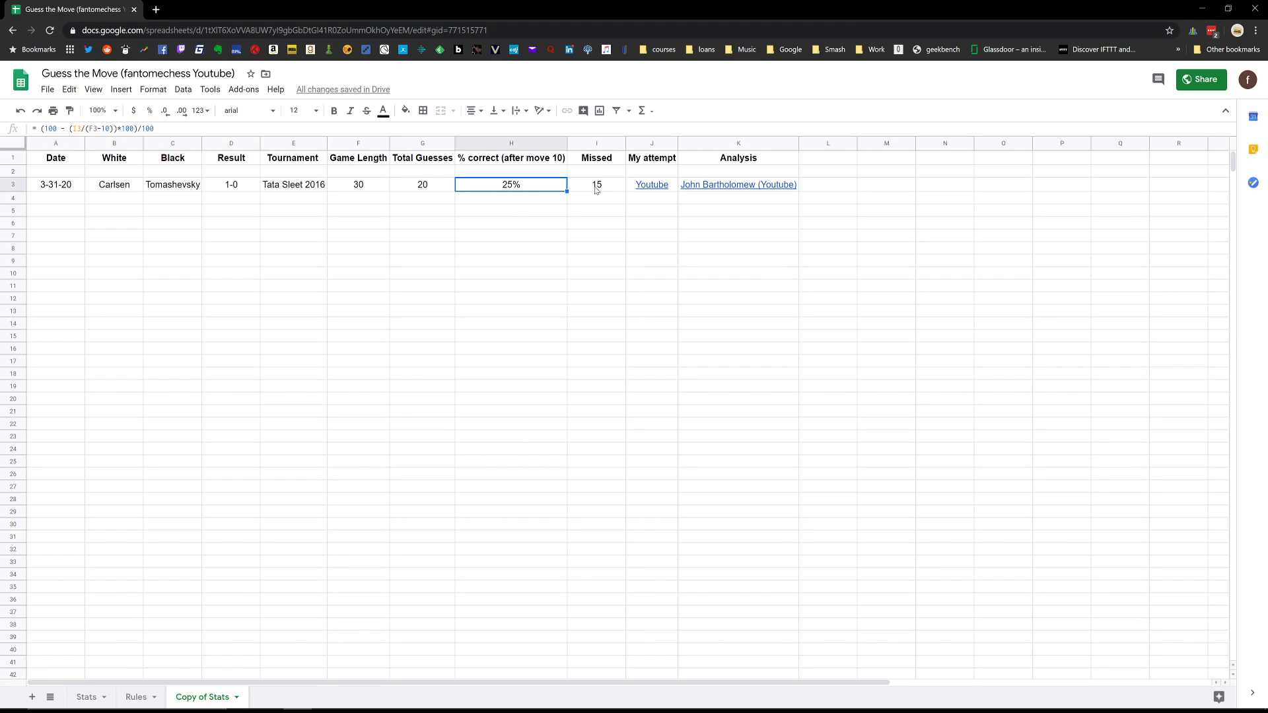
pyautogui.click(595, 188)
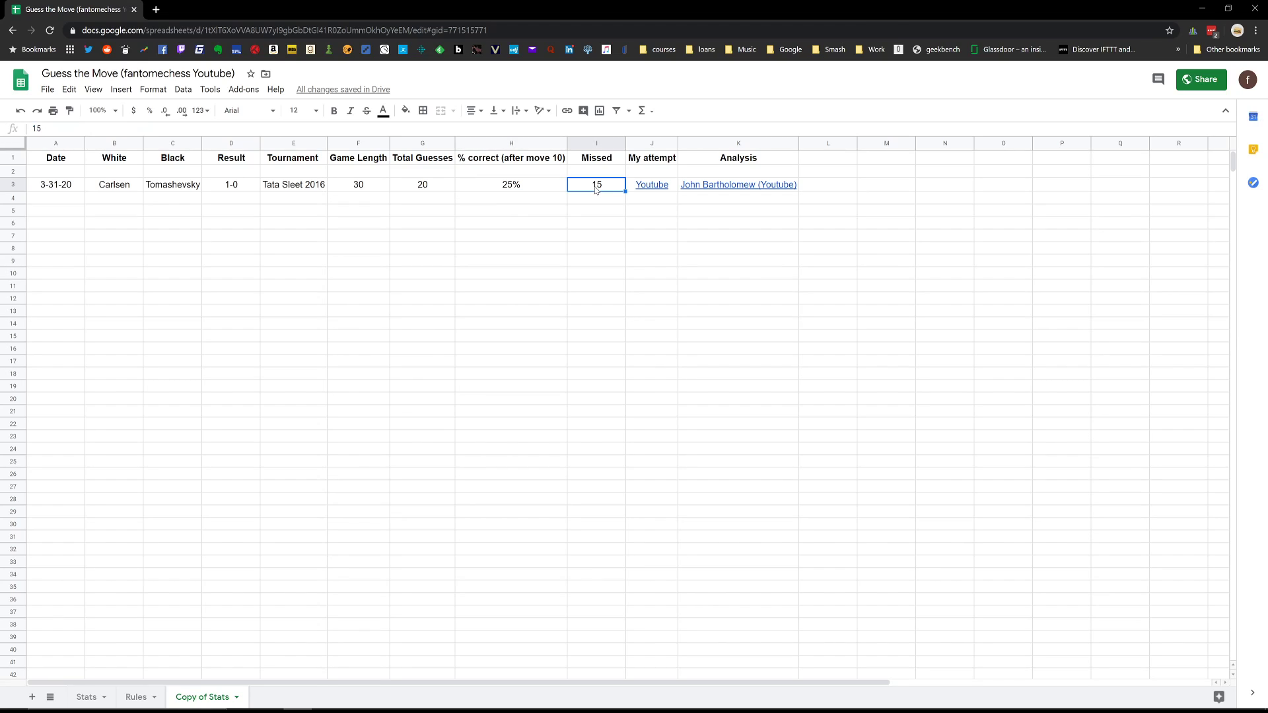
pyautogui.click(518, 188)
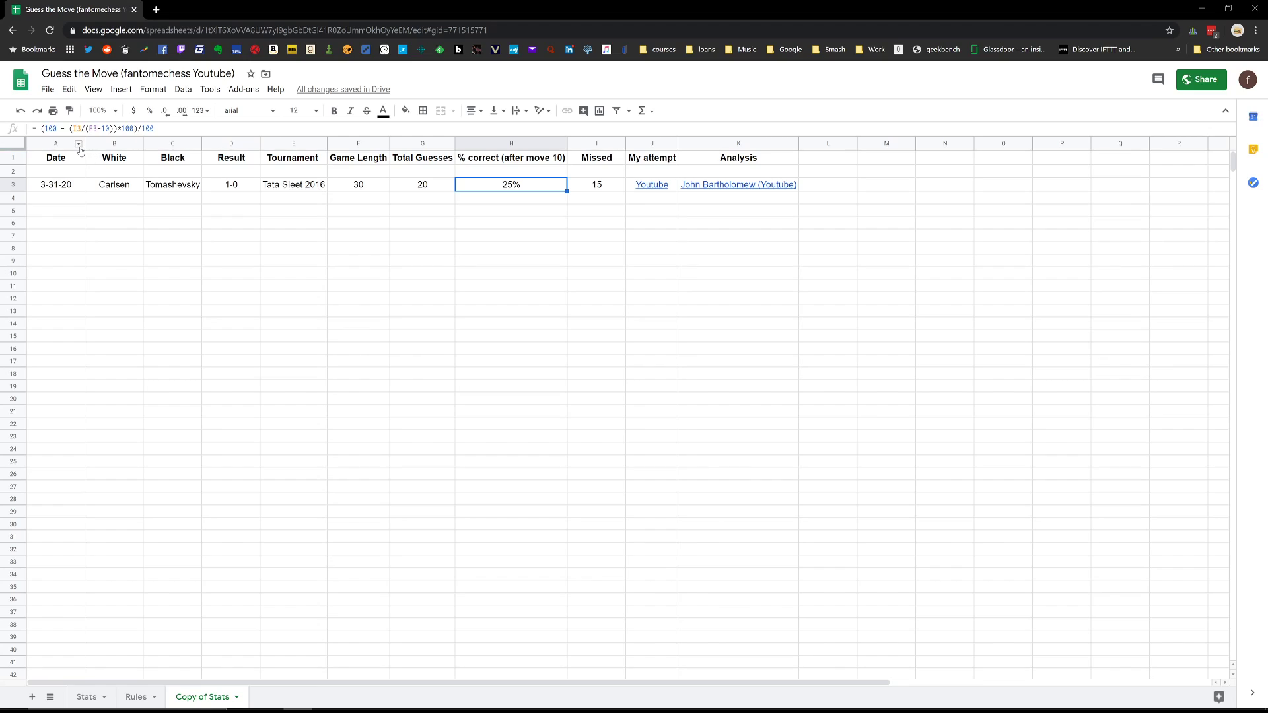
# Try the % correct formula in H3 without subtracting 10 from the game length, and undo that change.
pyautogui.doubleClick(507, 188)
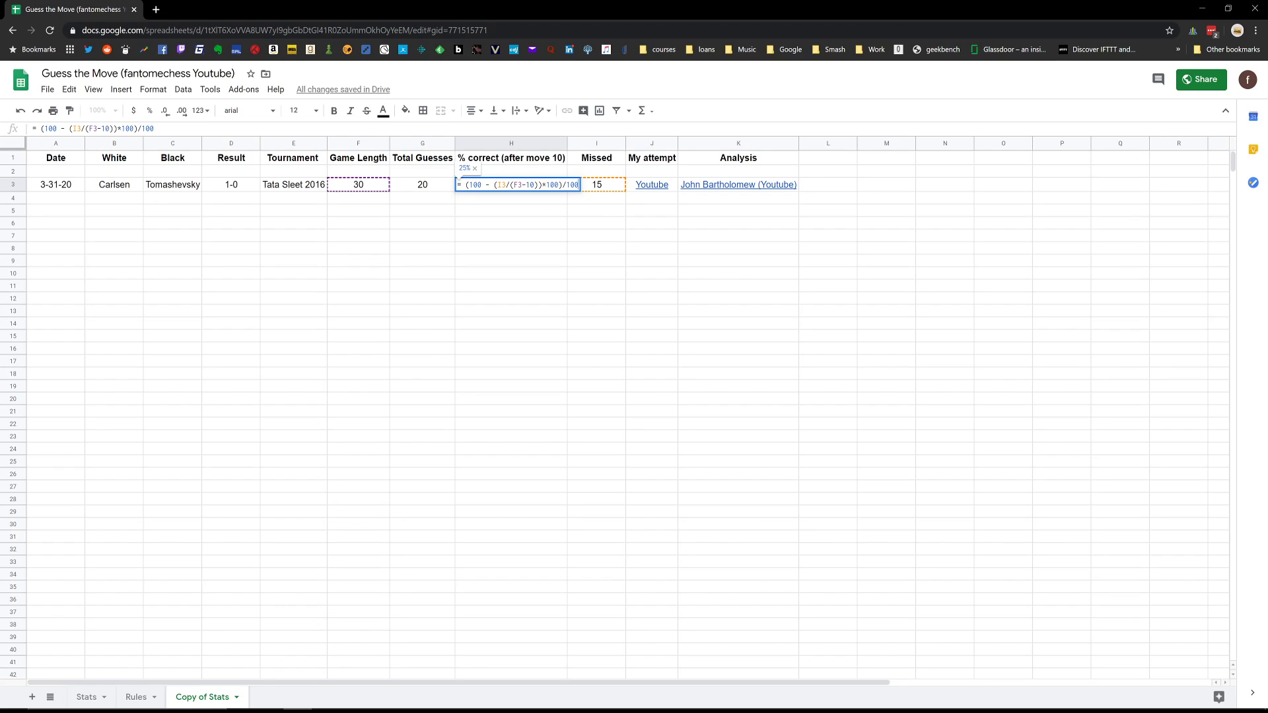
pyautogui.click(110, 129)
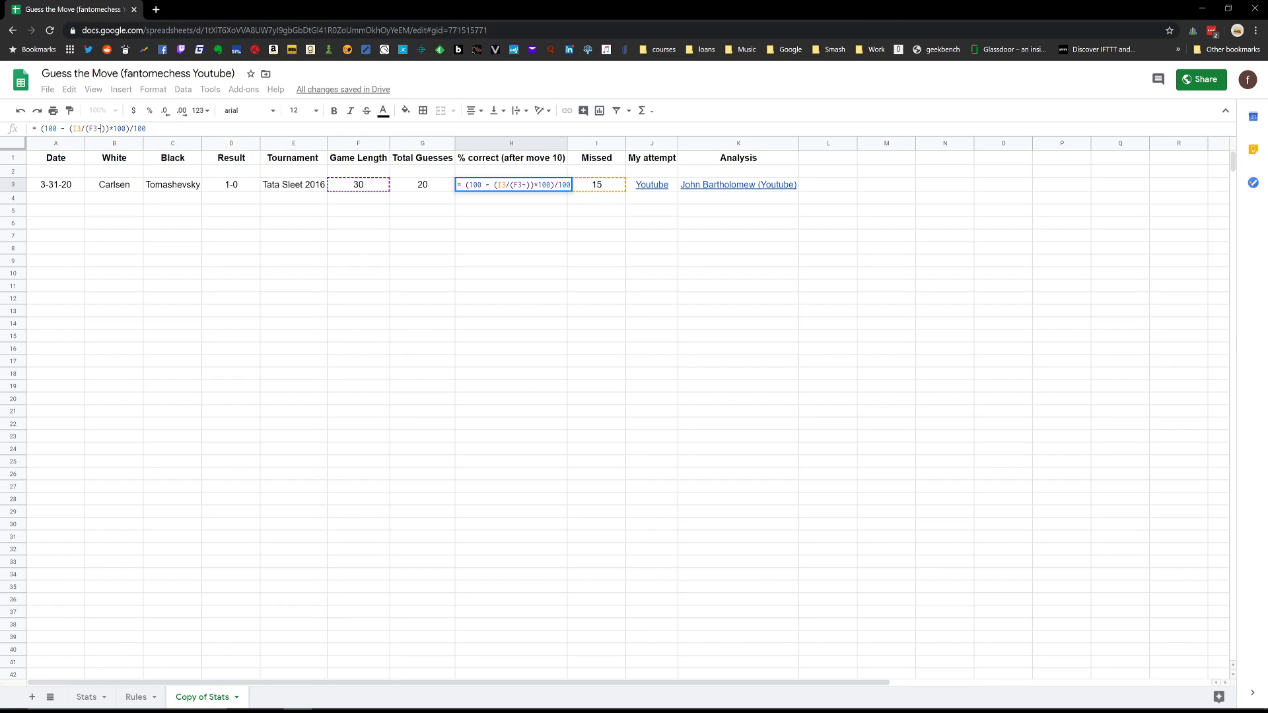
pyautogui.press('Return')
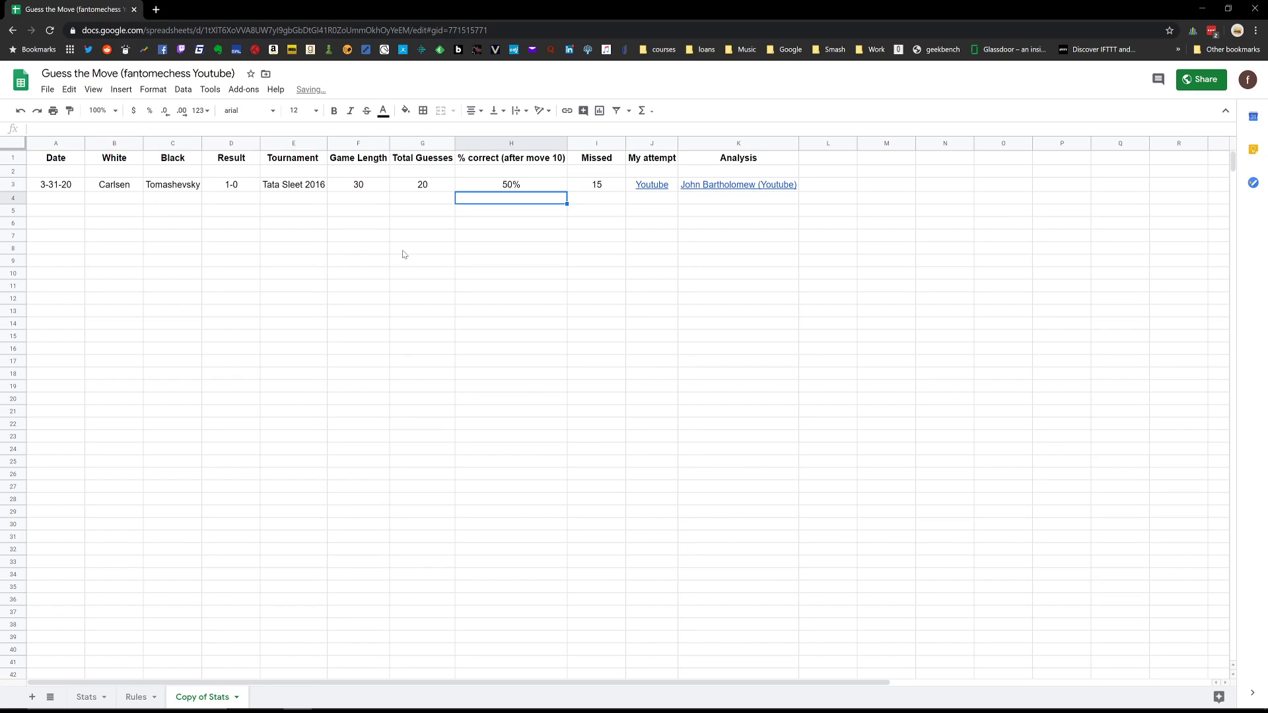
pyautogui.click(507, 188)
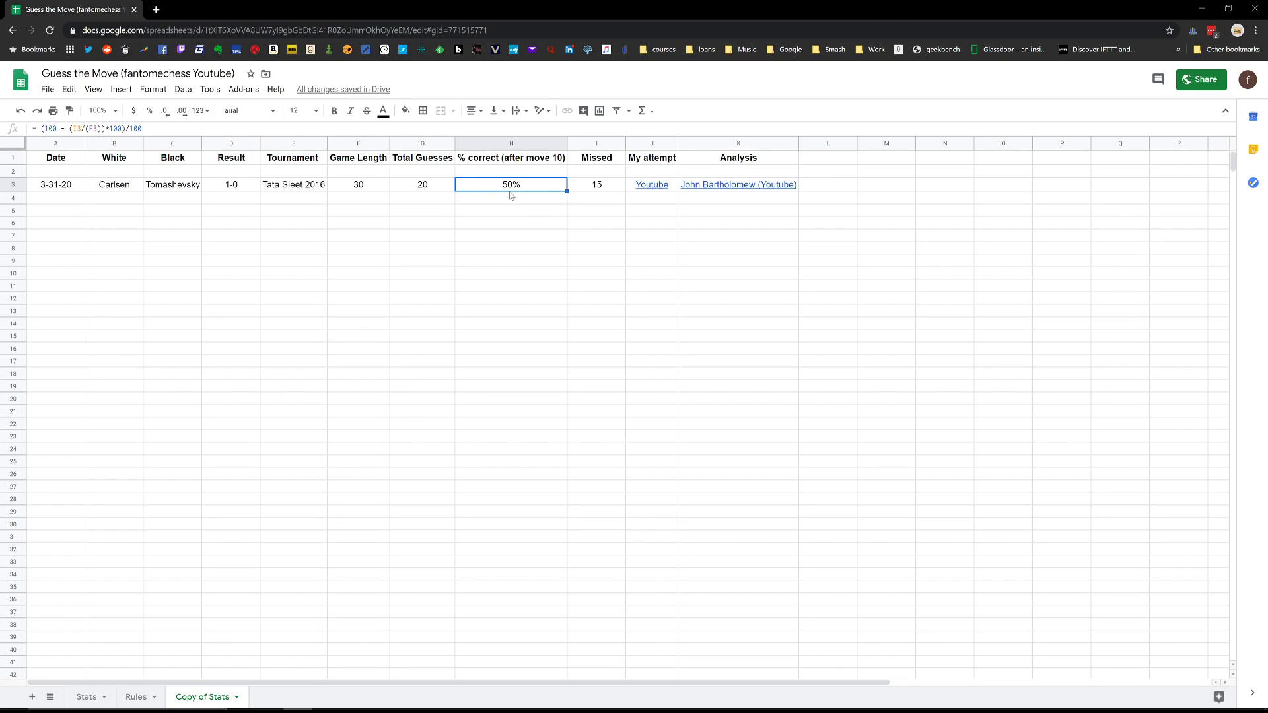
pyautogui.click(525, 236)
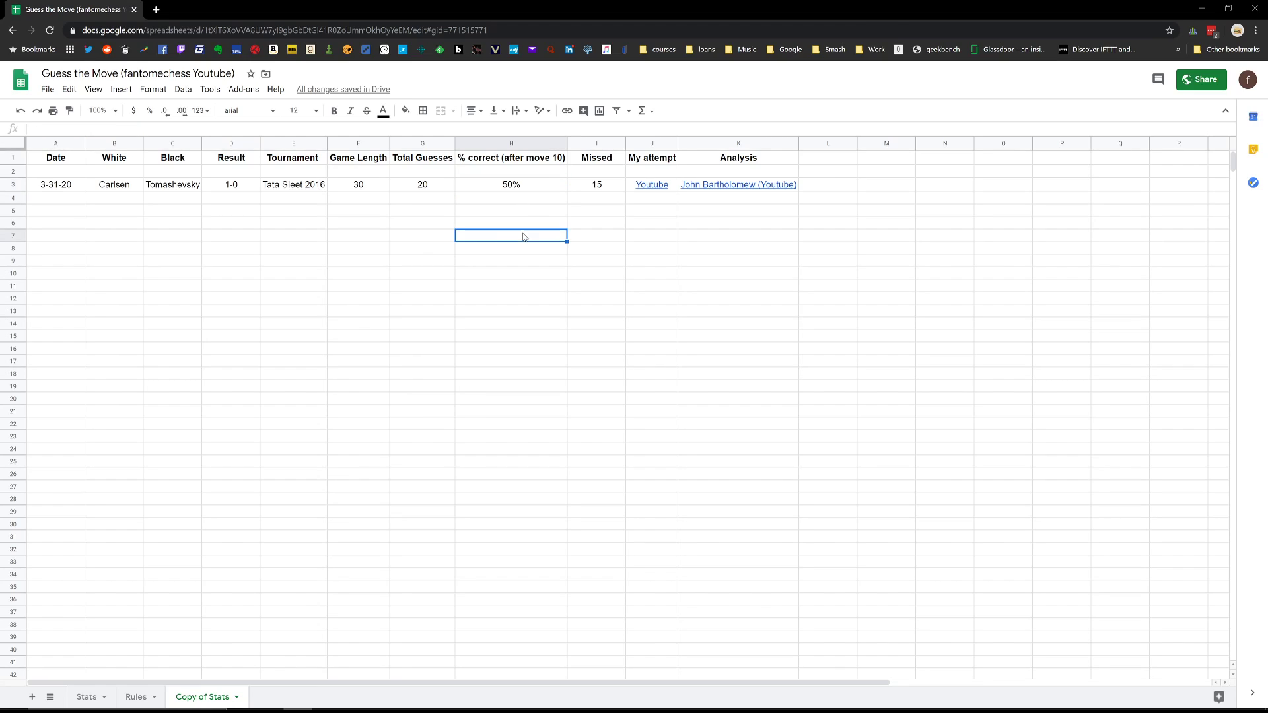
pyautogui.click(358, 189)
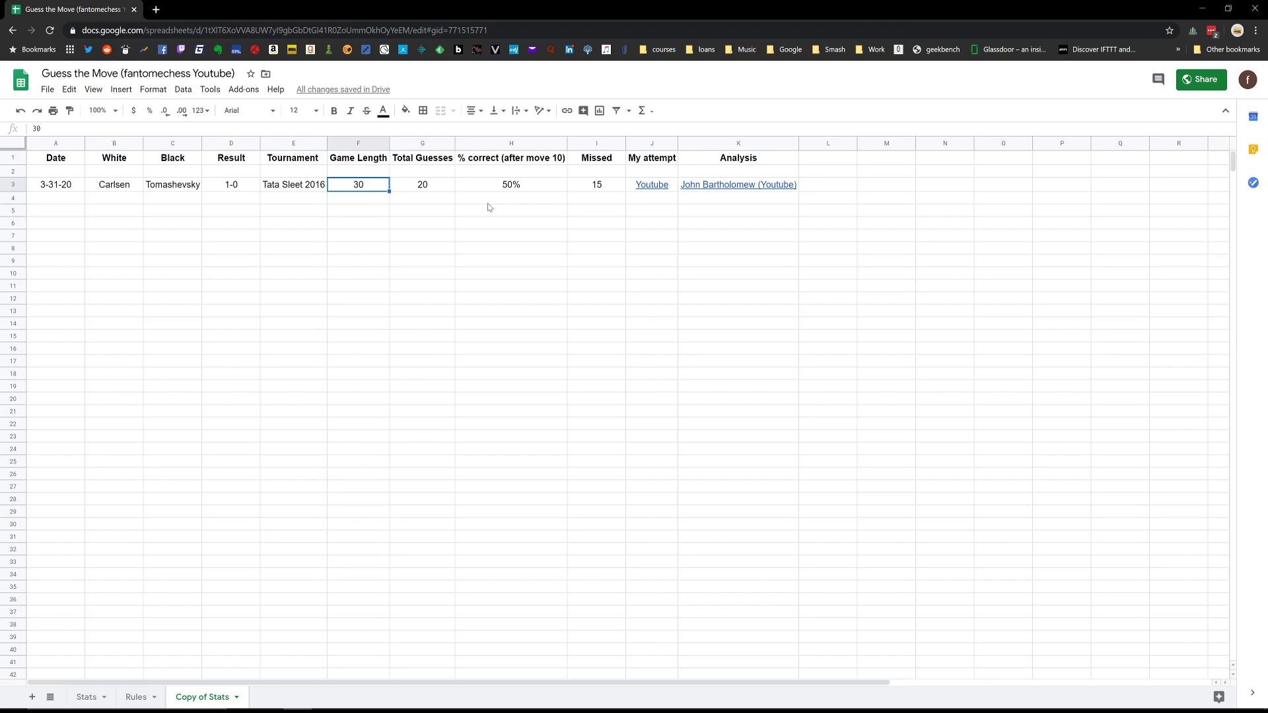
pyautogui.hotkey('ctrl', 'z')
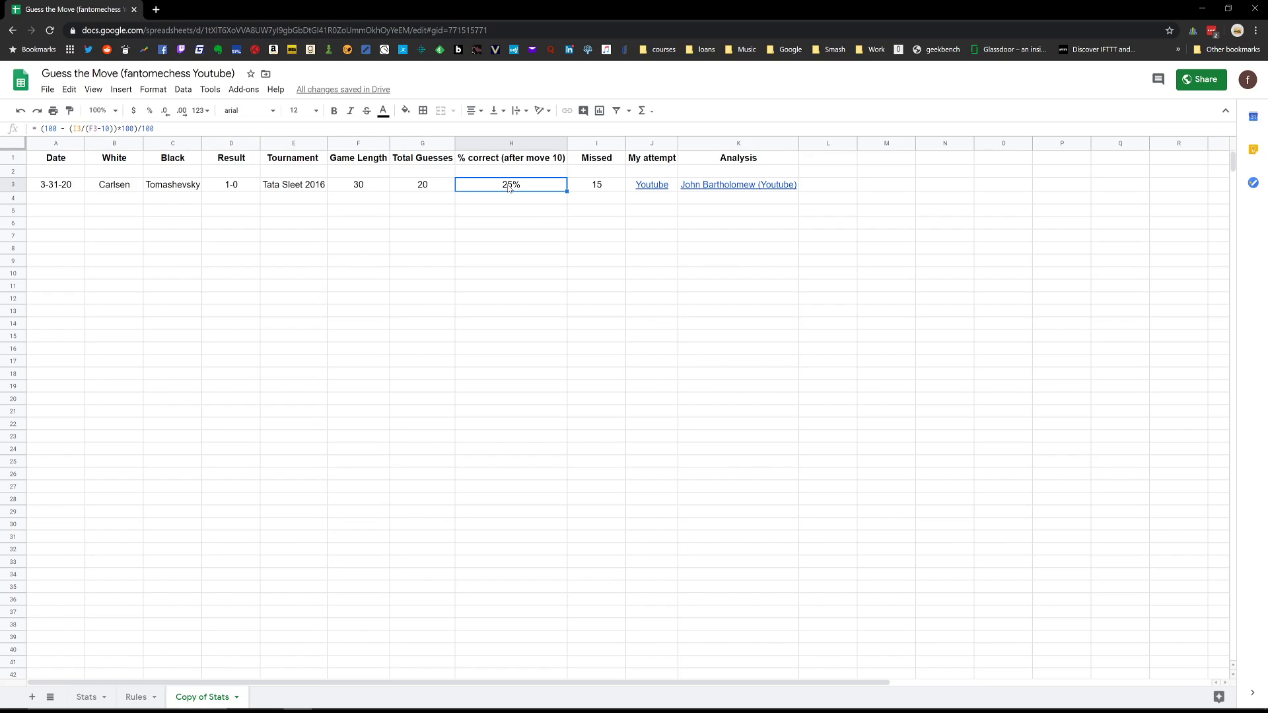
# Insert one blank row above the game entry in row 3 of the Copy of Stats sheet.
pyautogui.rightClick(15, 187)
pyautogui.click(63, 284)
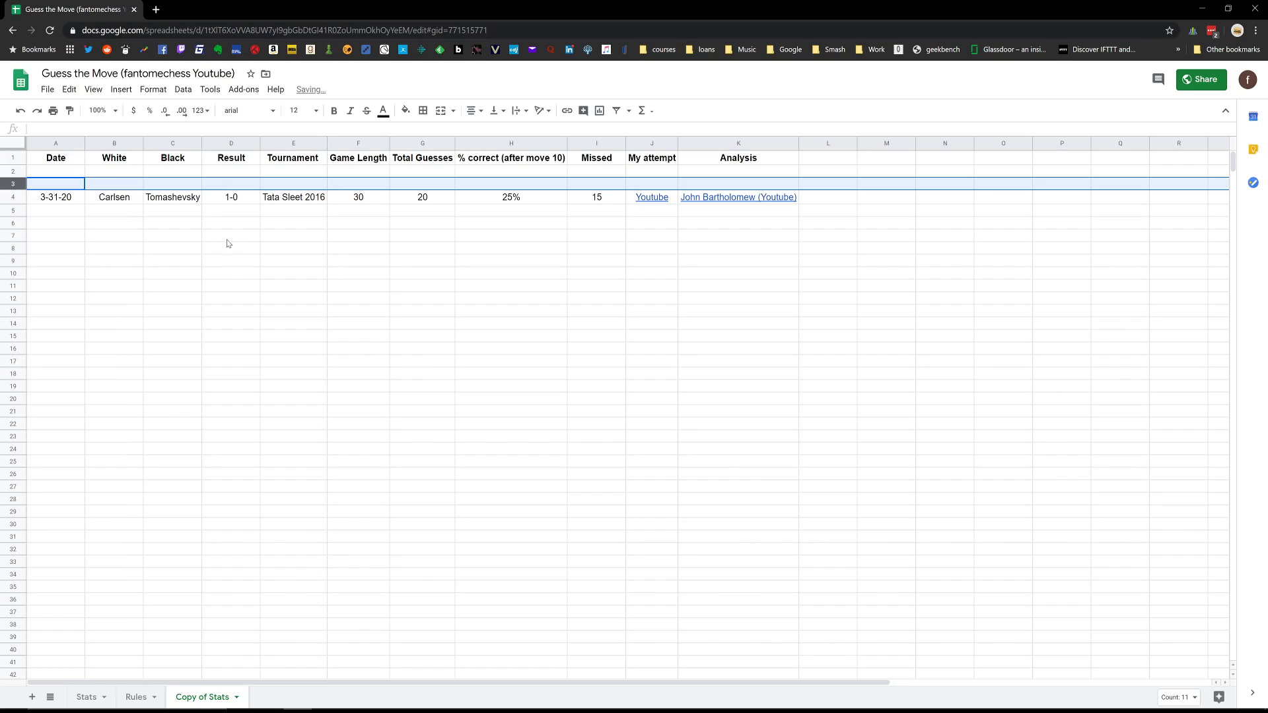
pyautogui.rightClick(14, 197)
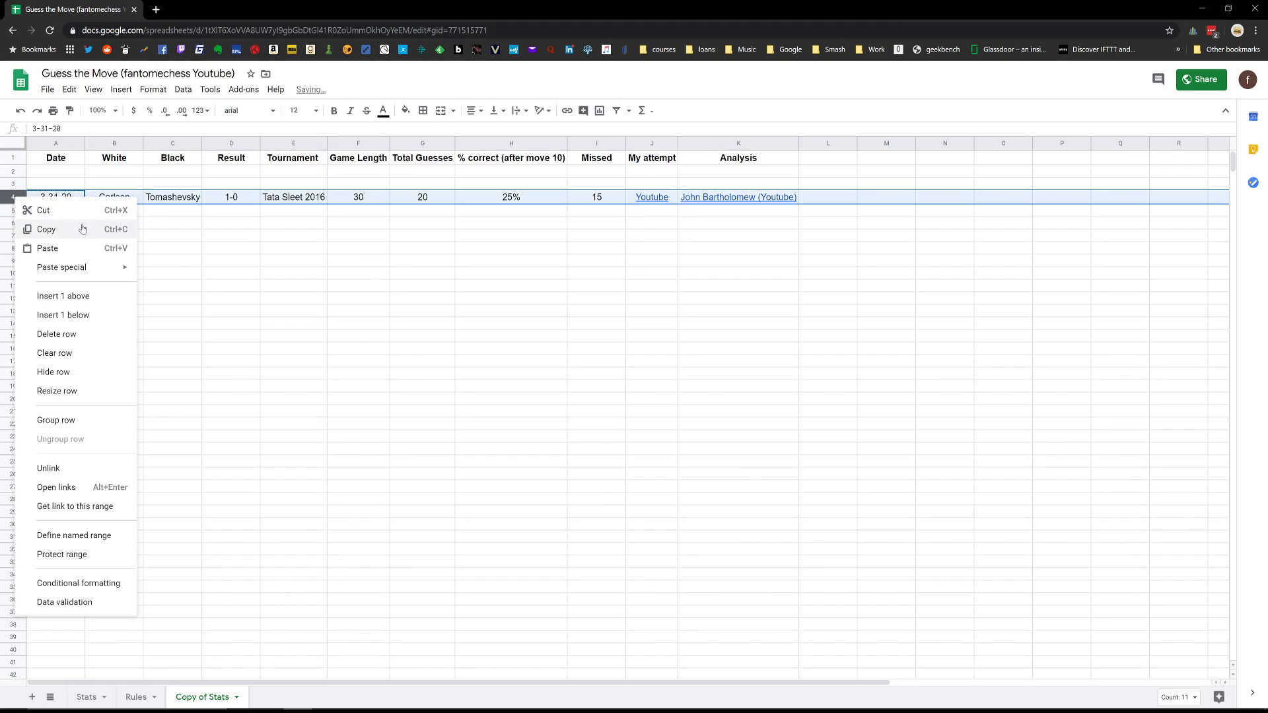
pyautogui.click(294, 261)
pyautogui.click(64, 184)
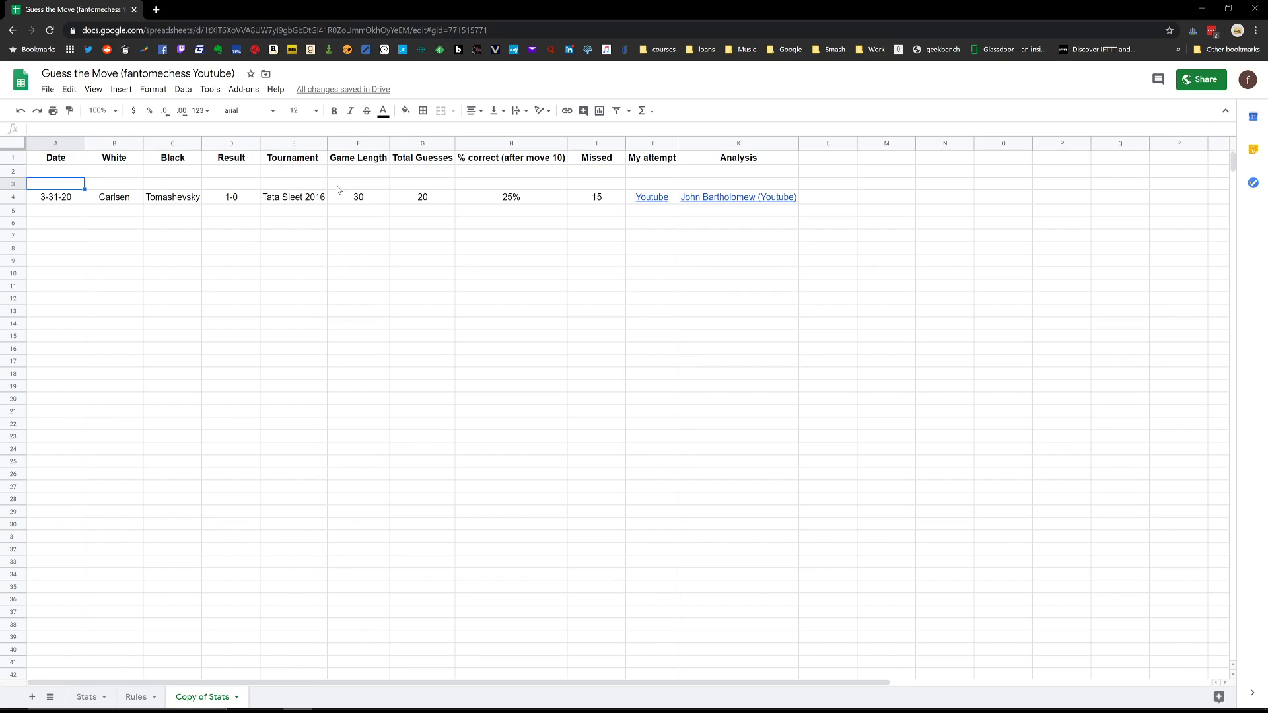
pyautogui.moveTo(465, 185); pyautogui.dragTo(640, 185)
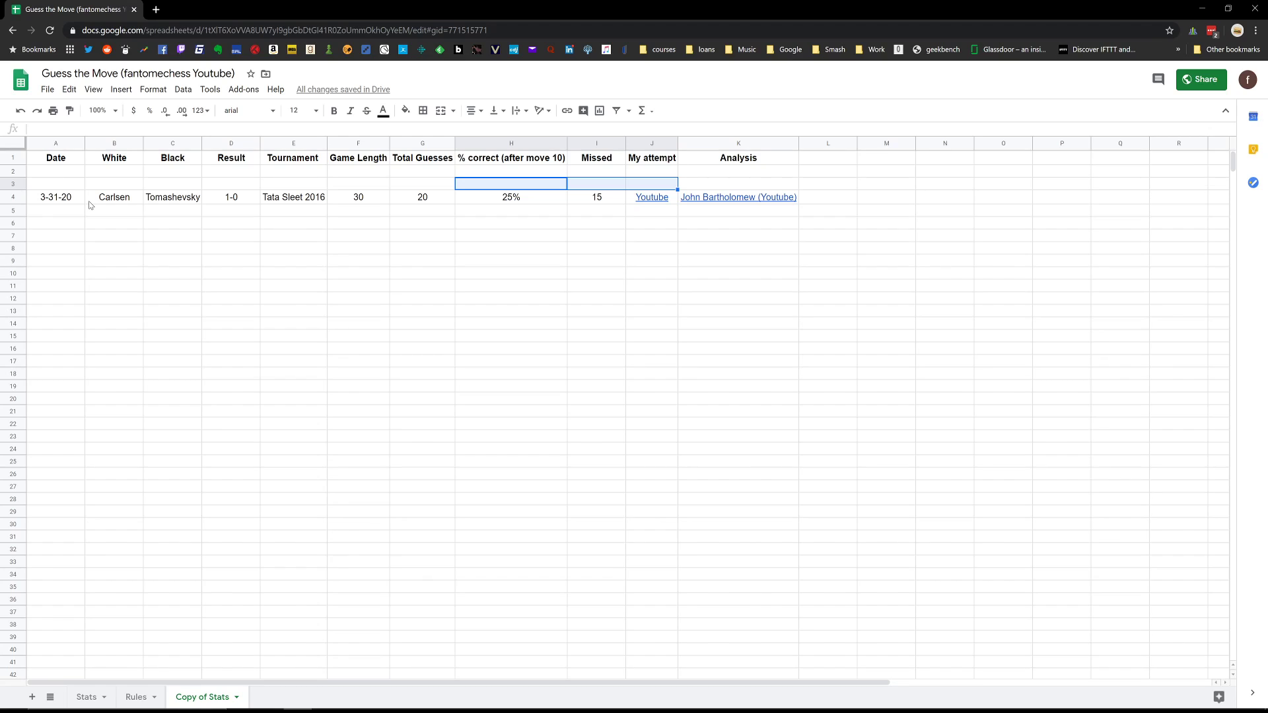
pyautogui.scroll(-20, 93, 208)
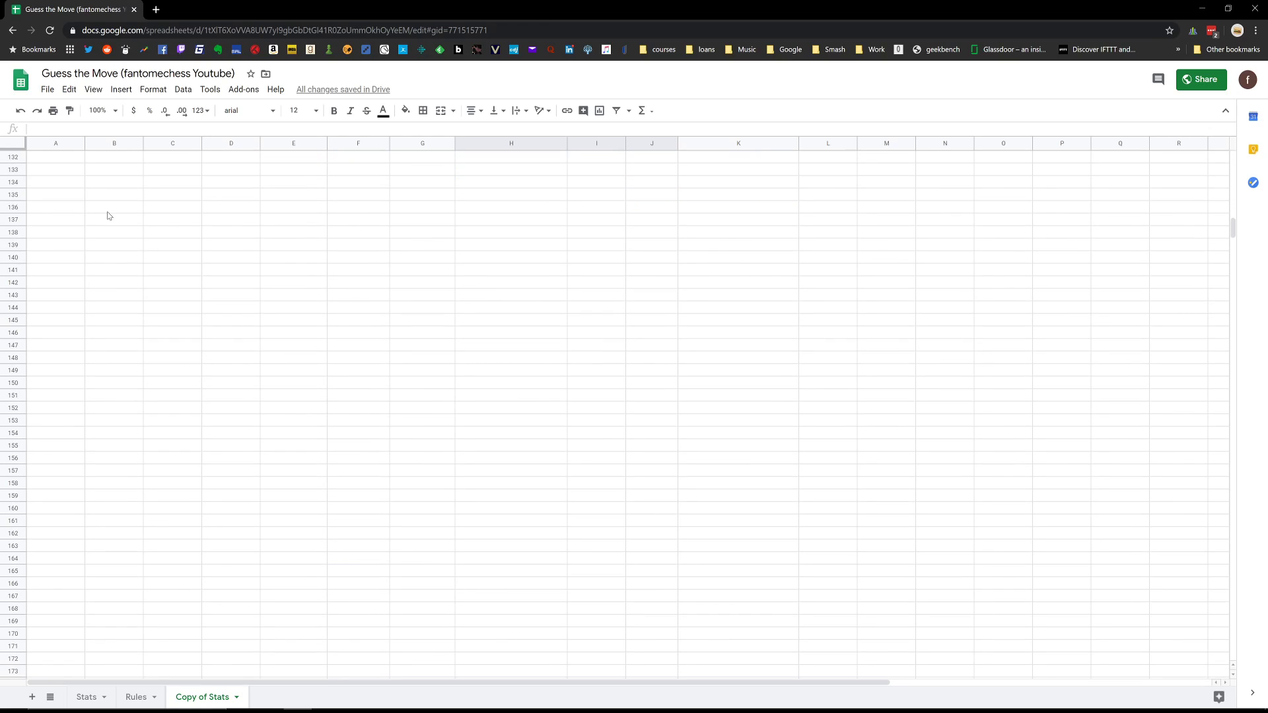
pyautogui.scroll(-15, 109, 216)
pyautogui.scroll(20, 121, 198)
pyautogui.scroll(20, 122, 198)
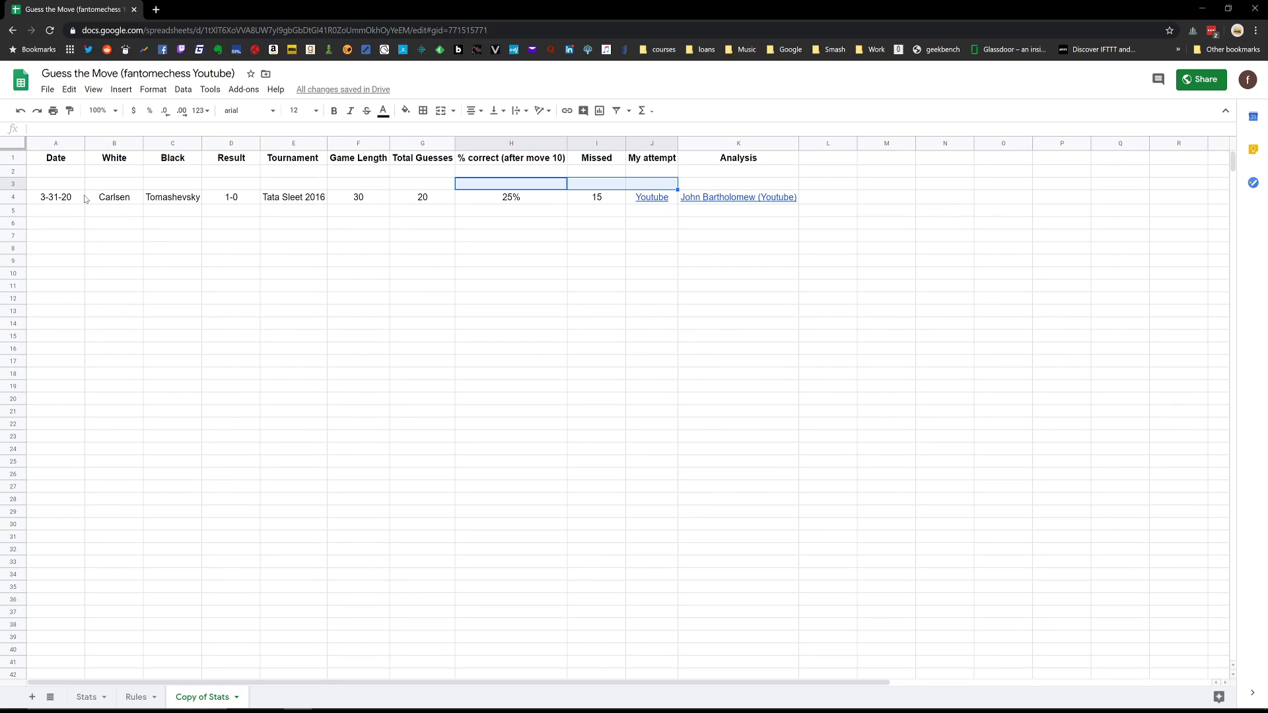
pyautogui.moveTo(72, 198); pyautogui.dragTo(714, 204)
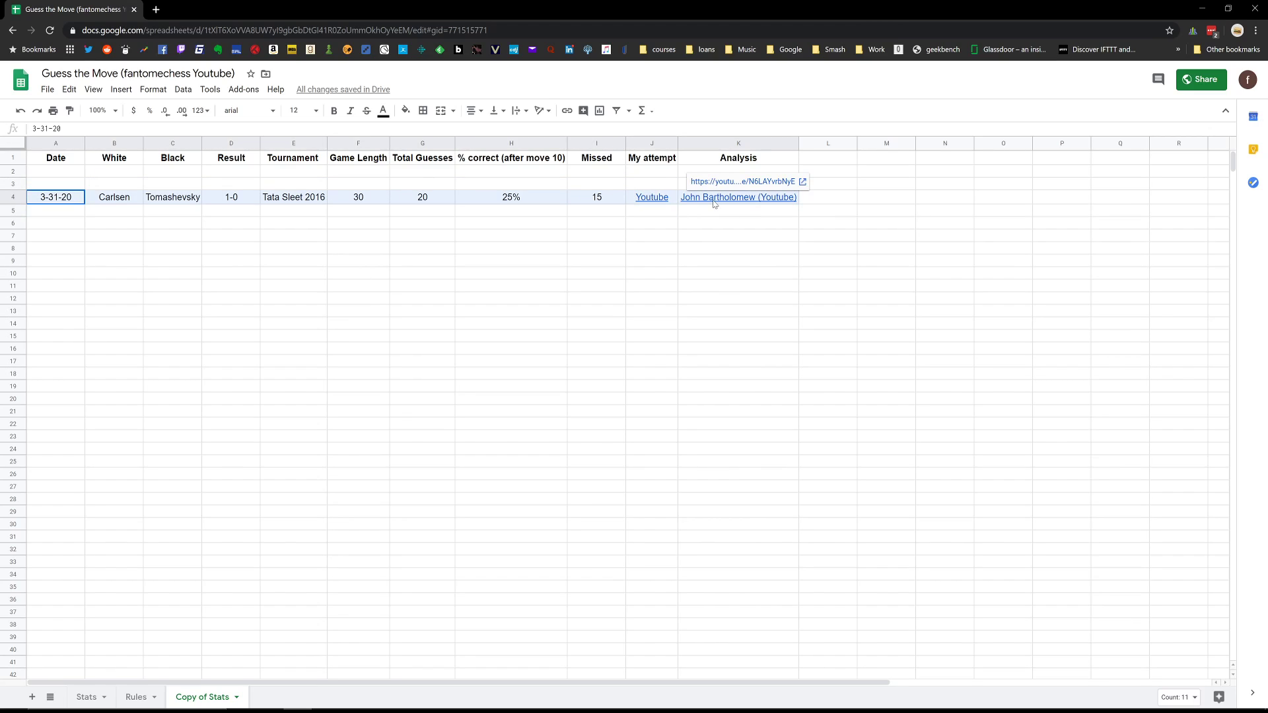
pyautogui.click(654, 273)
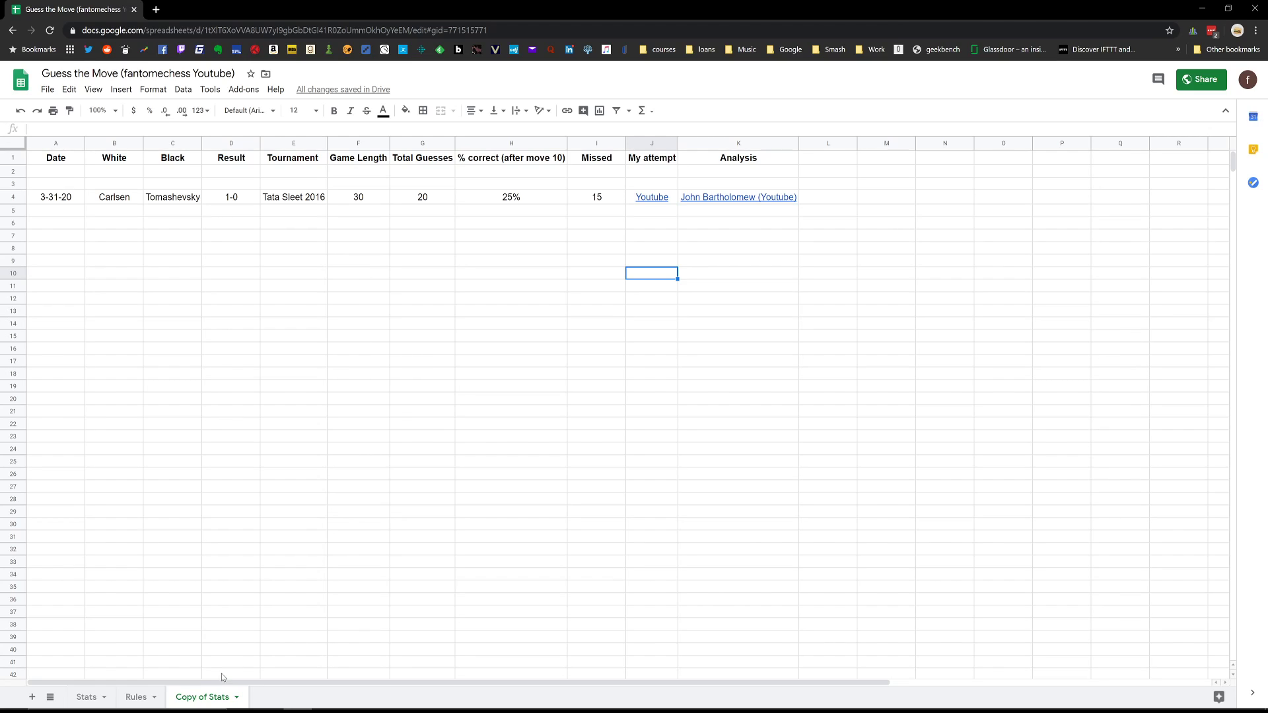
pyautogui.click(218, 696)
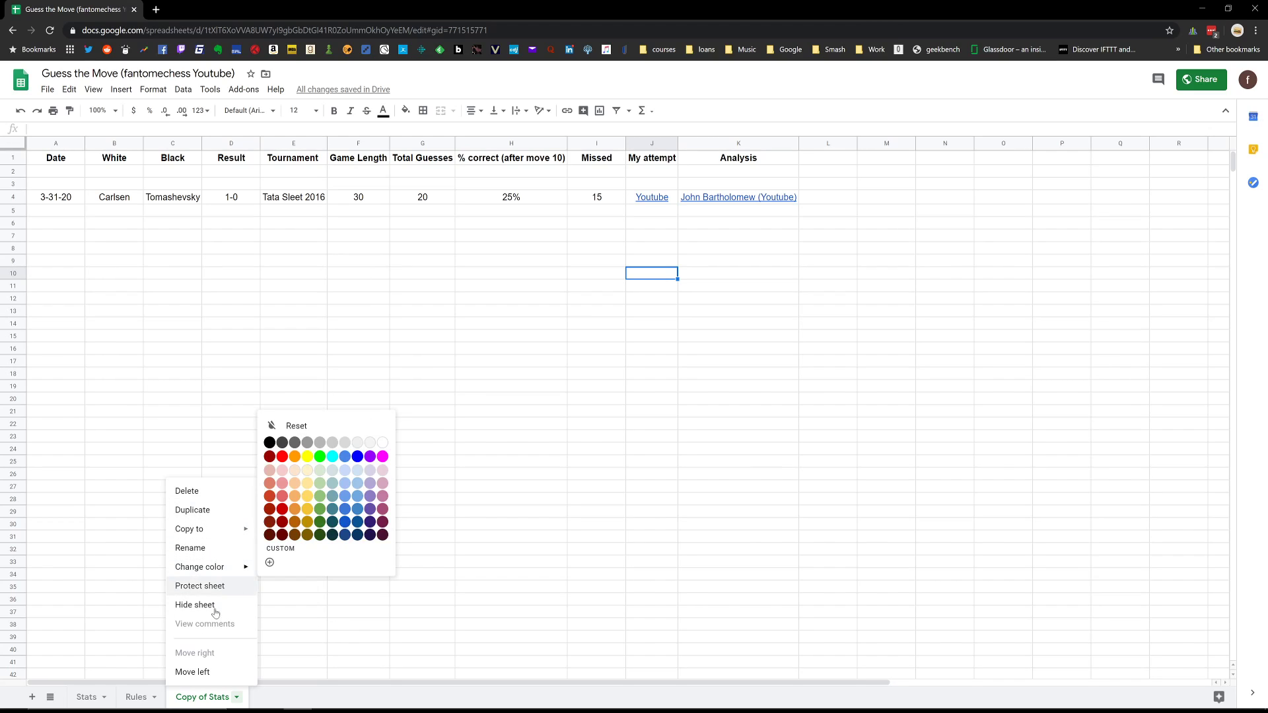
# Add a new blank sheet to the spreadsheet and name it 2019.
pyautogui.click(32, 697)
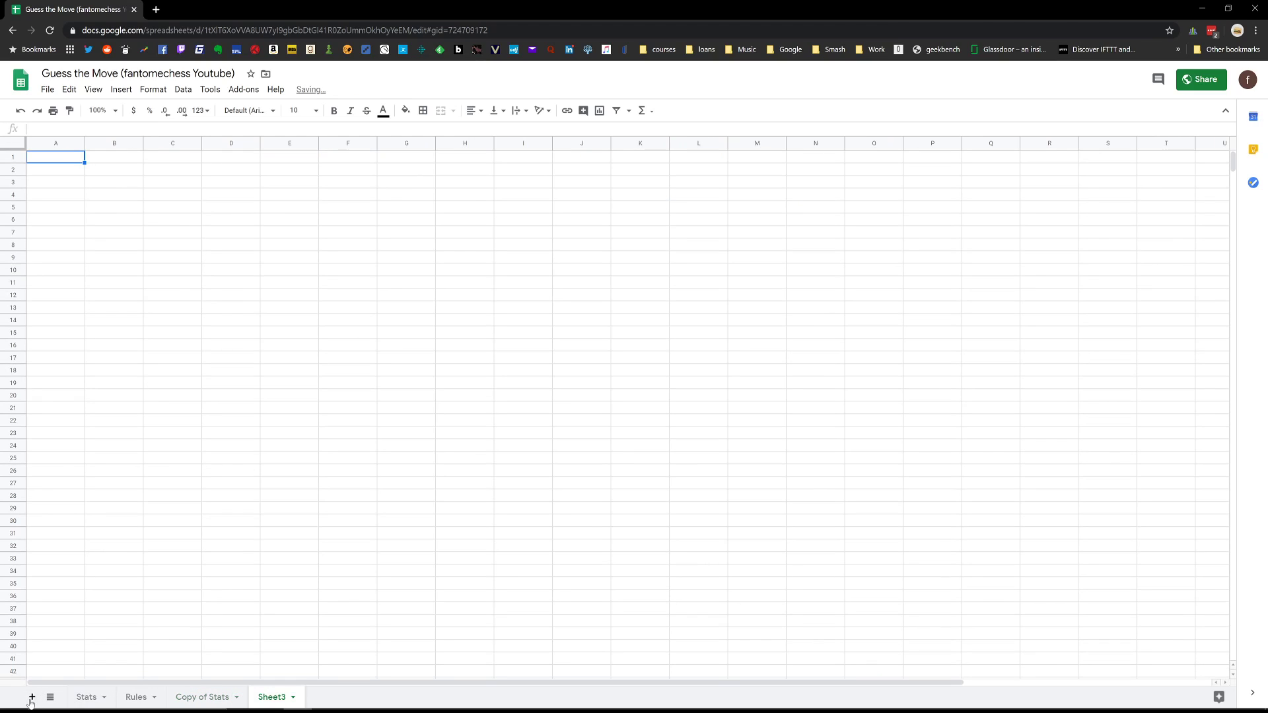
pyautogui.doubleClick(272, 698)
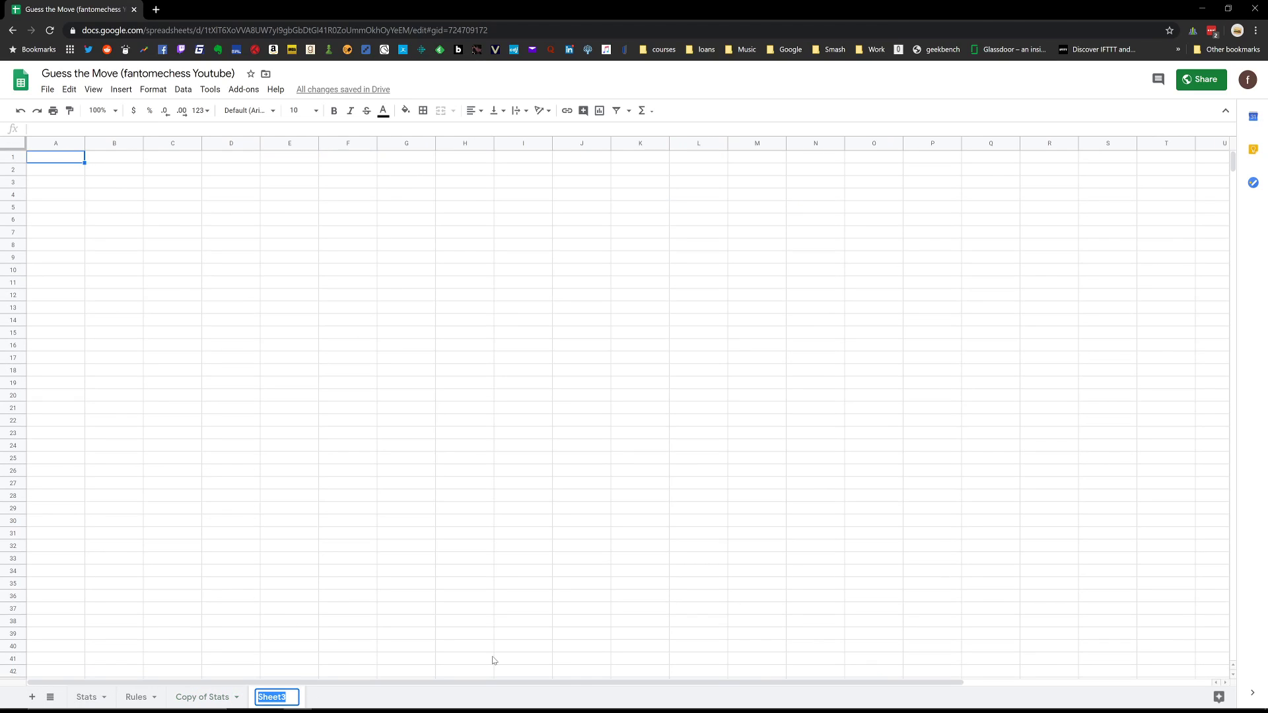
pyautogui.write('2019')
pyautogui.press('Return')
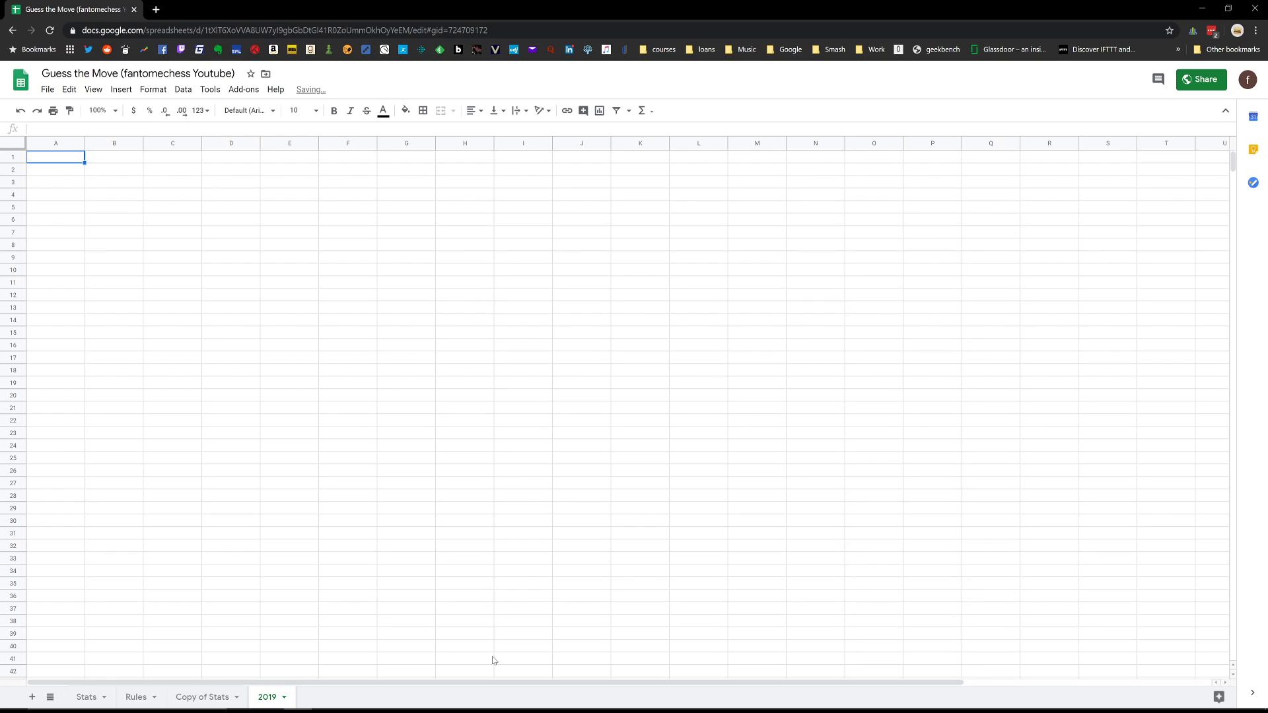
# Add another blank sheet after the 2019 sheet and delete it.
pyautogui.click(31, 697)
pyautogui.doubleClick(323, 697)
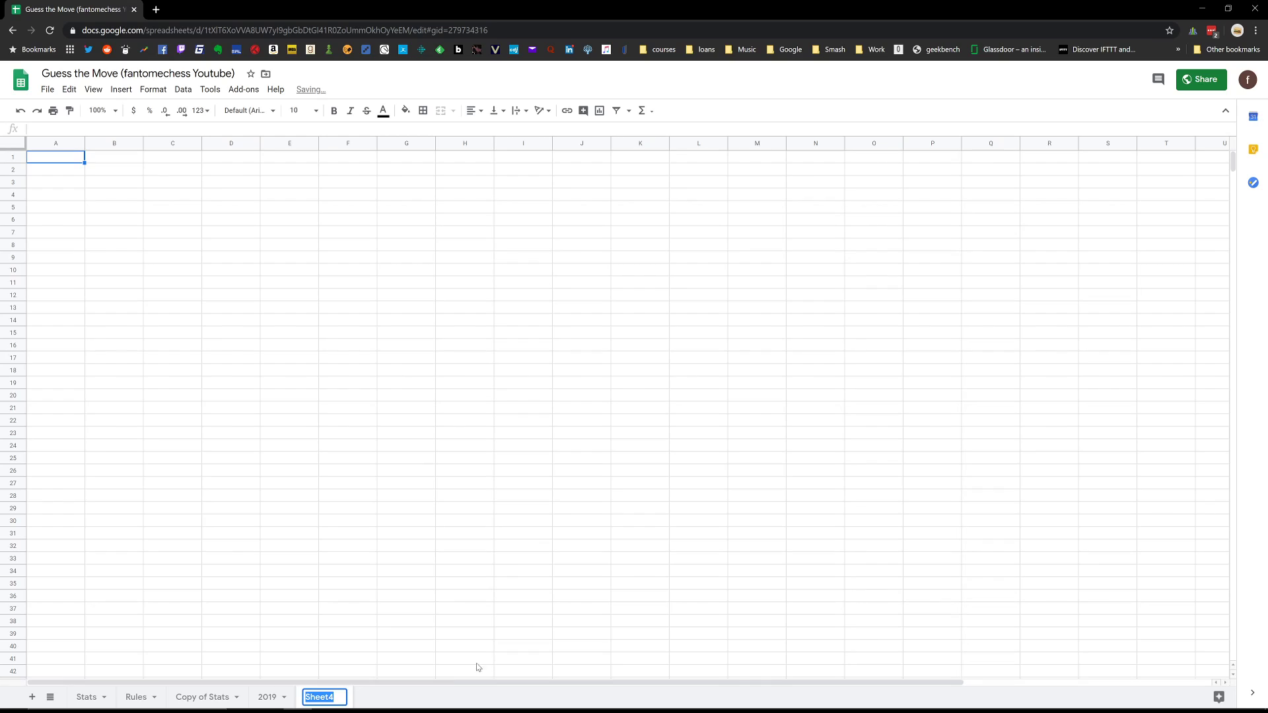
pyautogui.click(413, 634)
pyautogui.rightClick(318, 699)
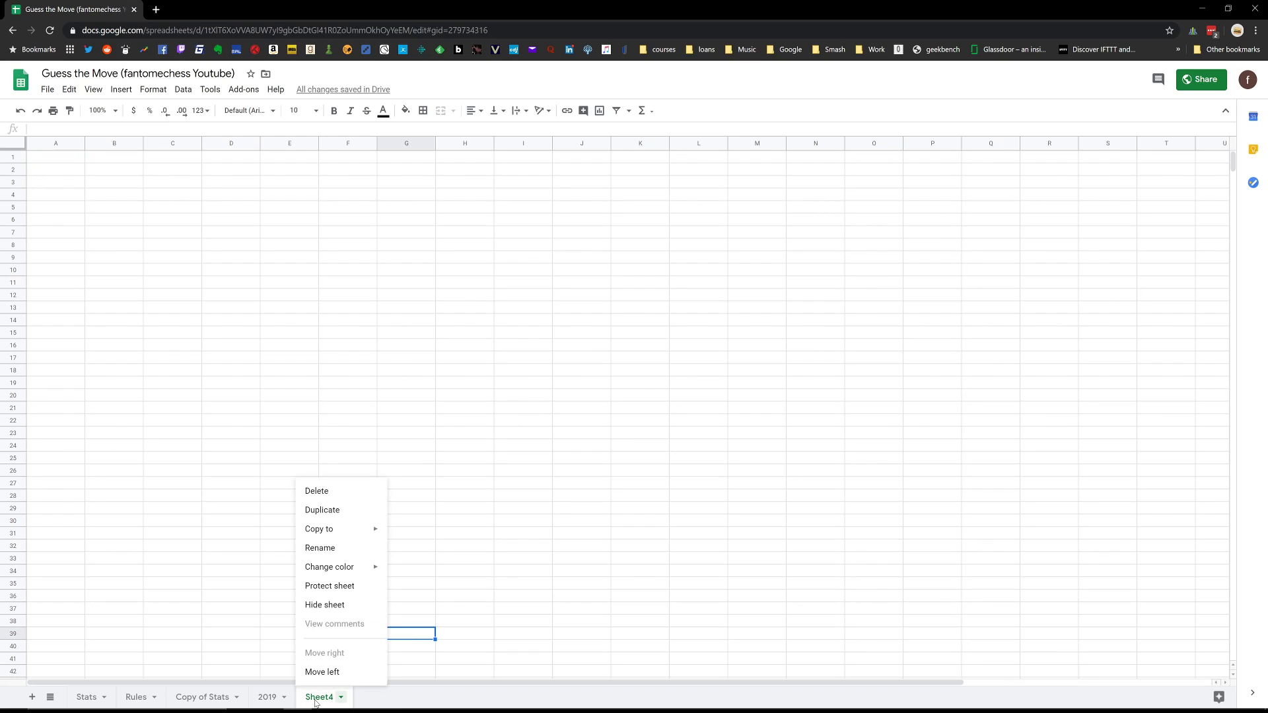
pyautogui.click(353, 492)
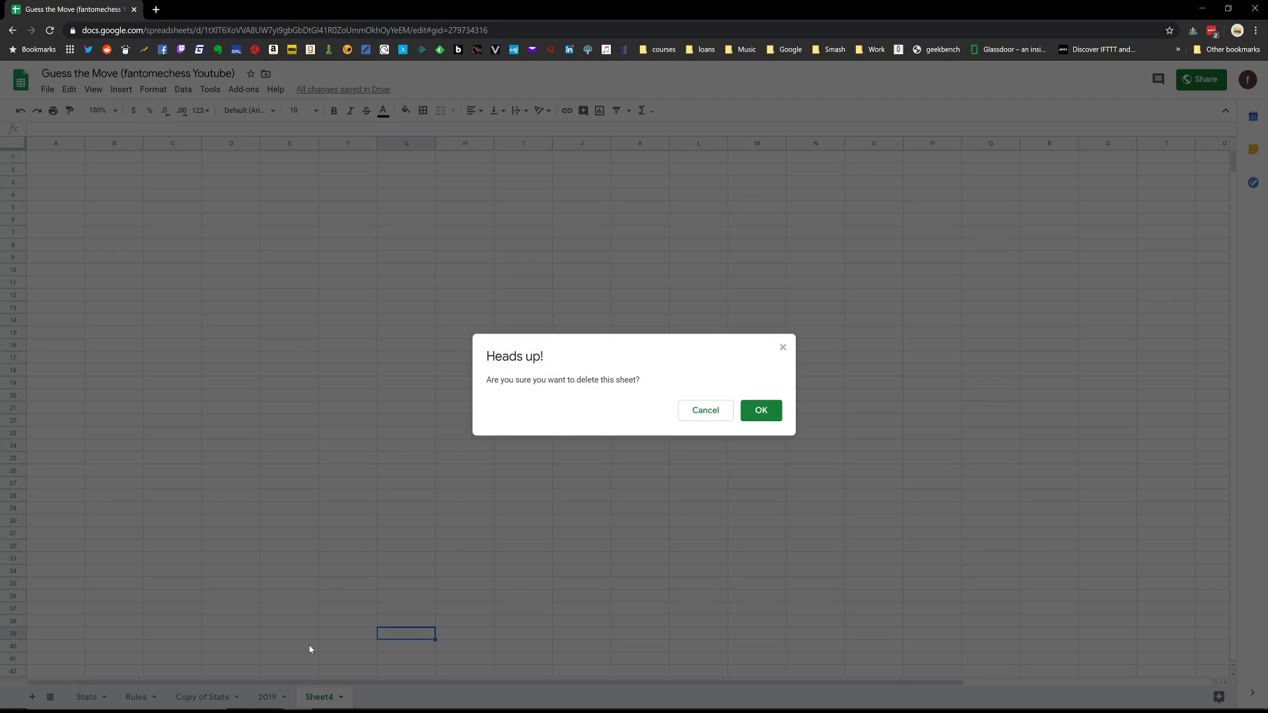
pyautogui.click(770, 419)
# Delete the 2019 sheet and return to the Stats sheet.
pyautogui.click(283, 697)
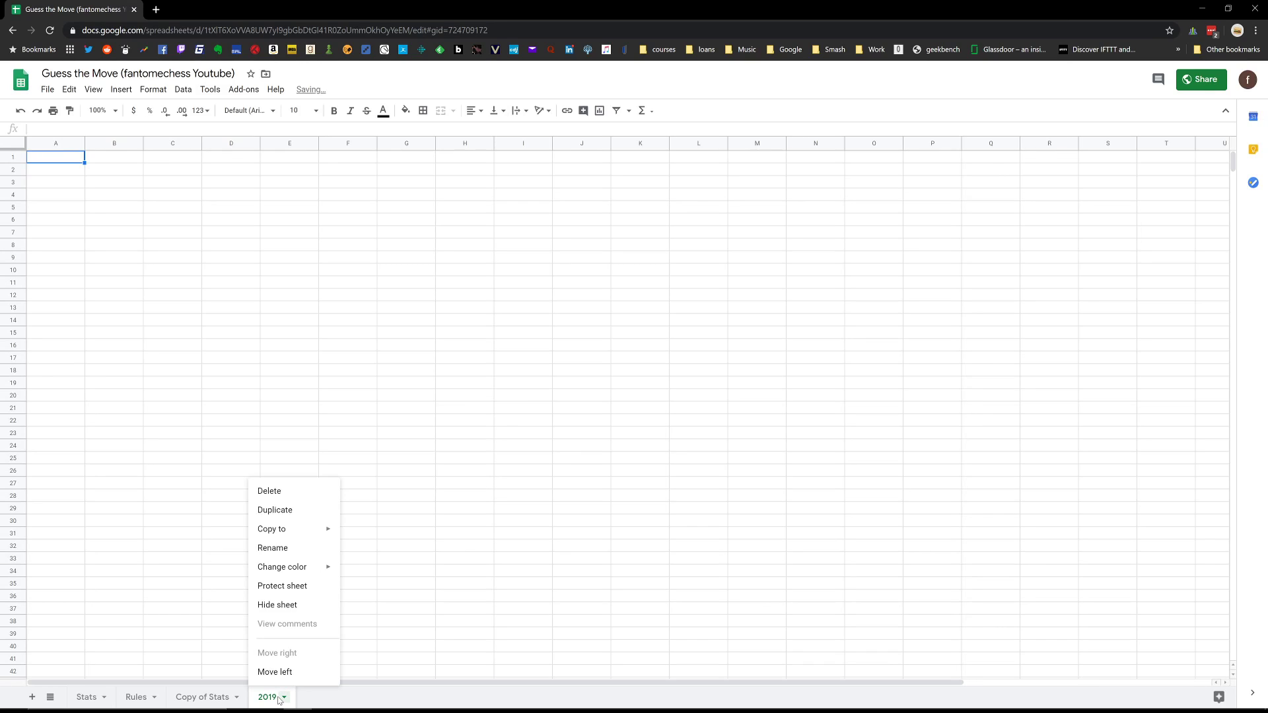
pyautogui.click(320, 492)
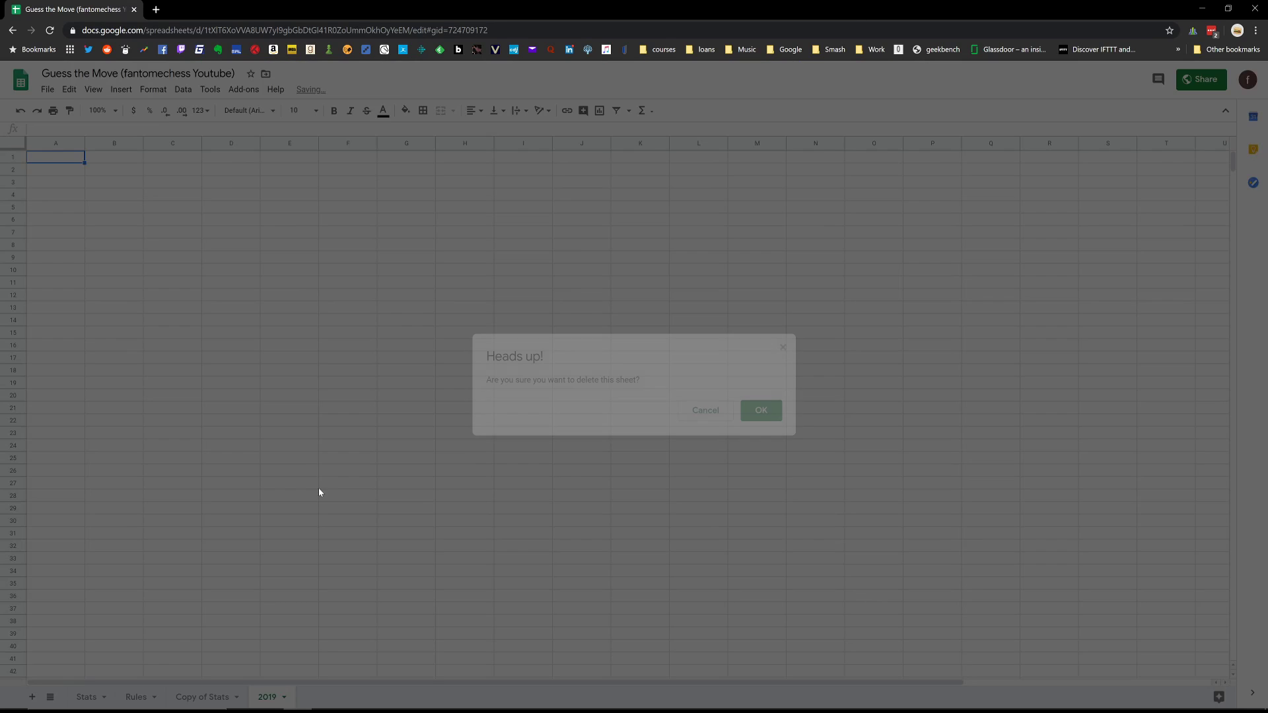
pyautogui.click(768, 419)
pyautogui.click(97, 695)
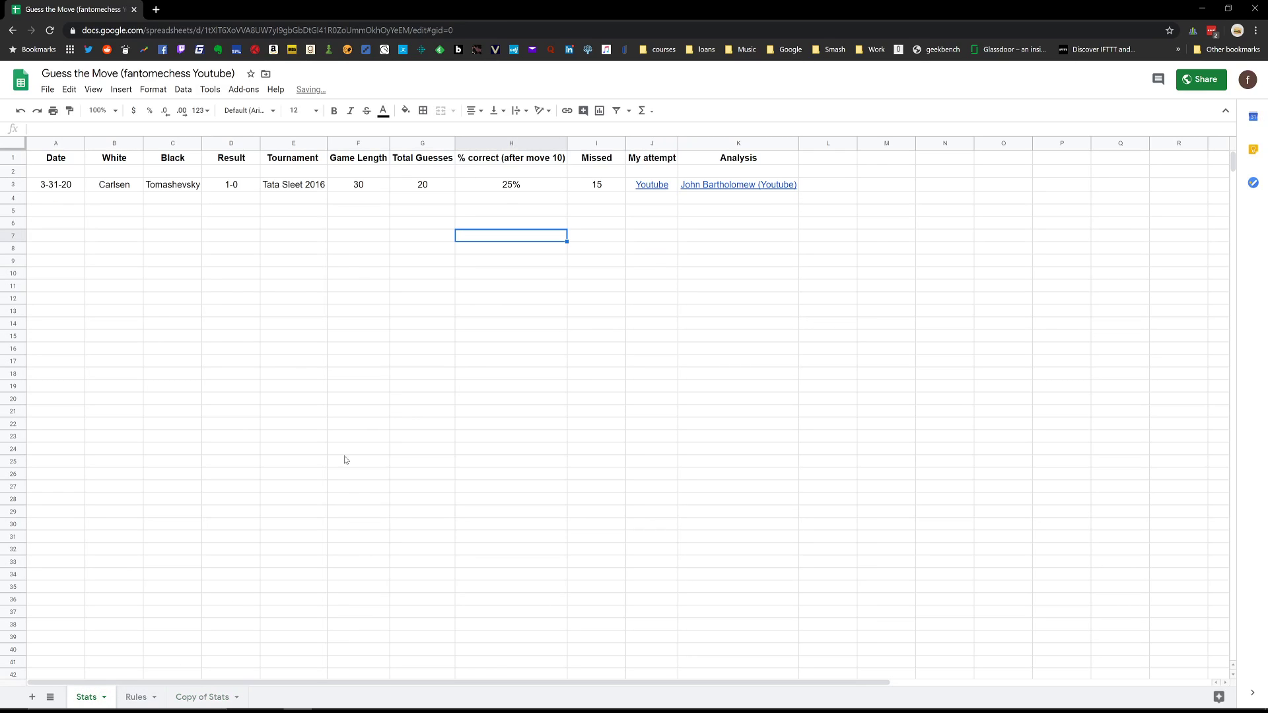
# Examine the % correct formula on the Stats sheet, and the missed guesses and video links of the game entry on Copy of Stats.
pyautogui.click(497, 189)
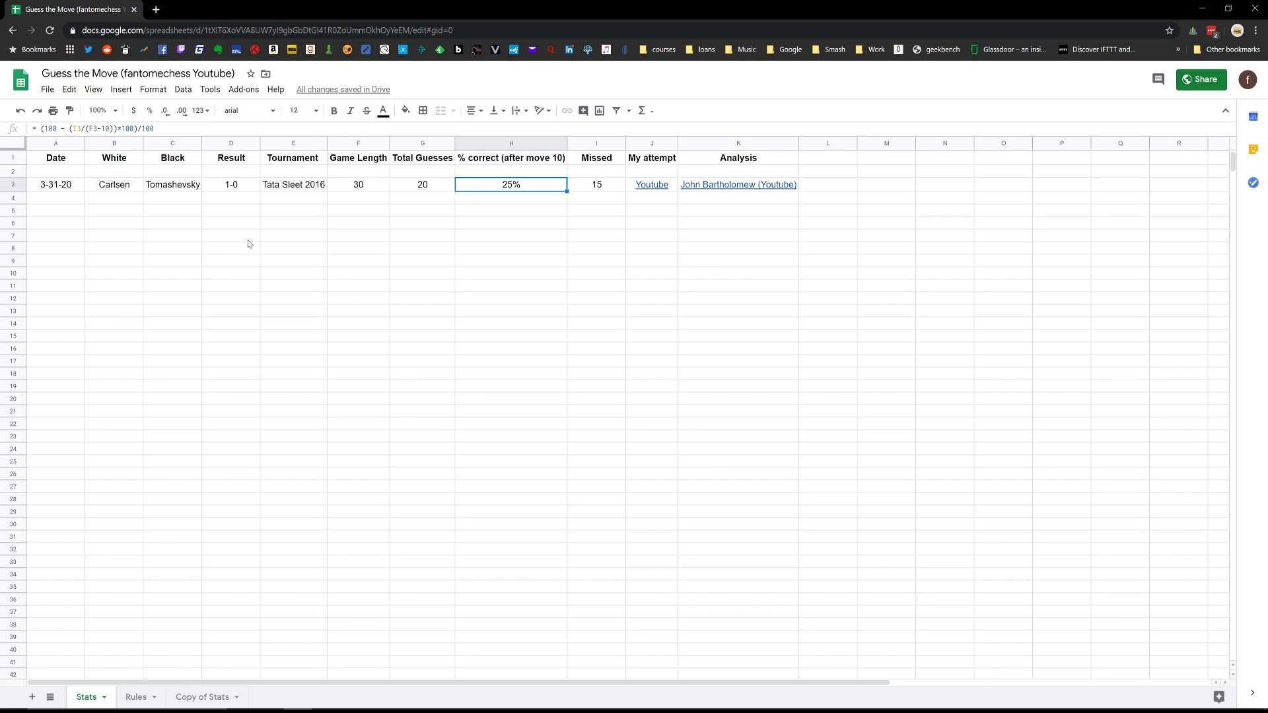
pyautogui.click(520, 223)
pyautogui.click(516, 190)
pyautogui.click(183, 698)
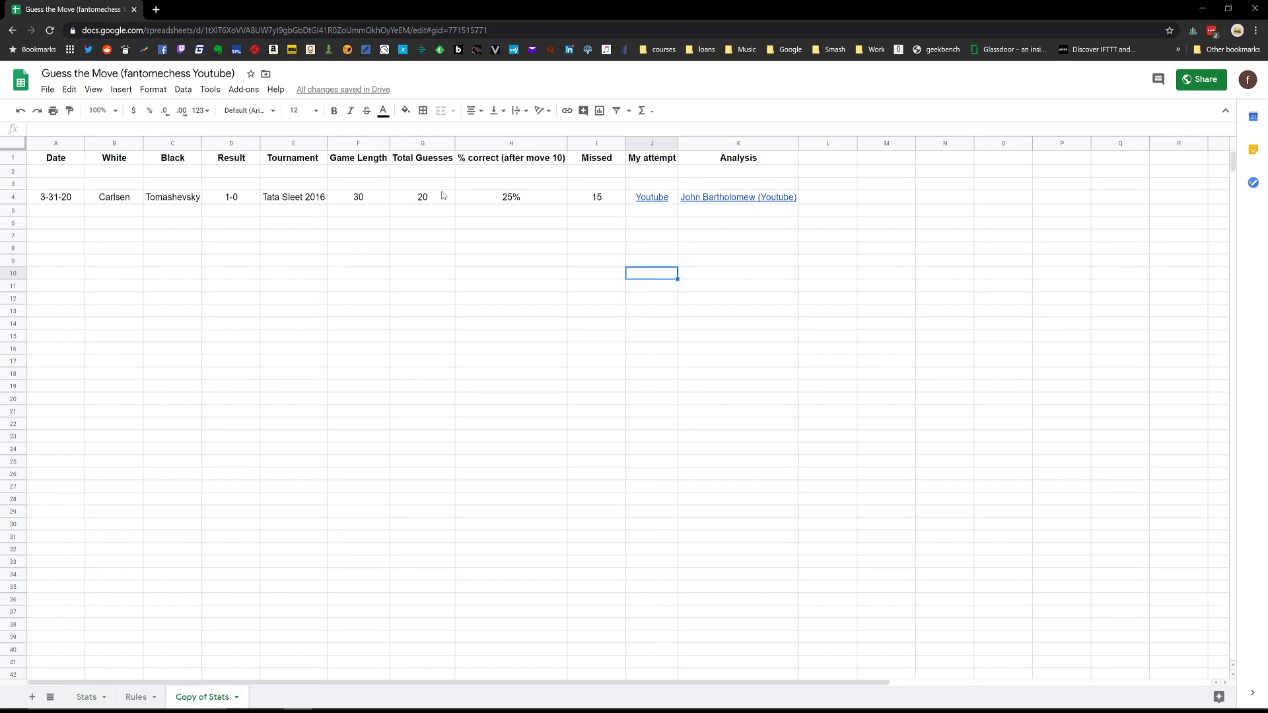
pyautogui.moveTo(719, 202)
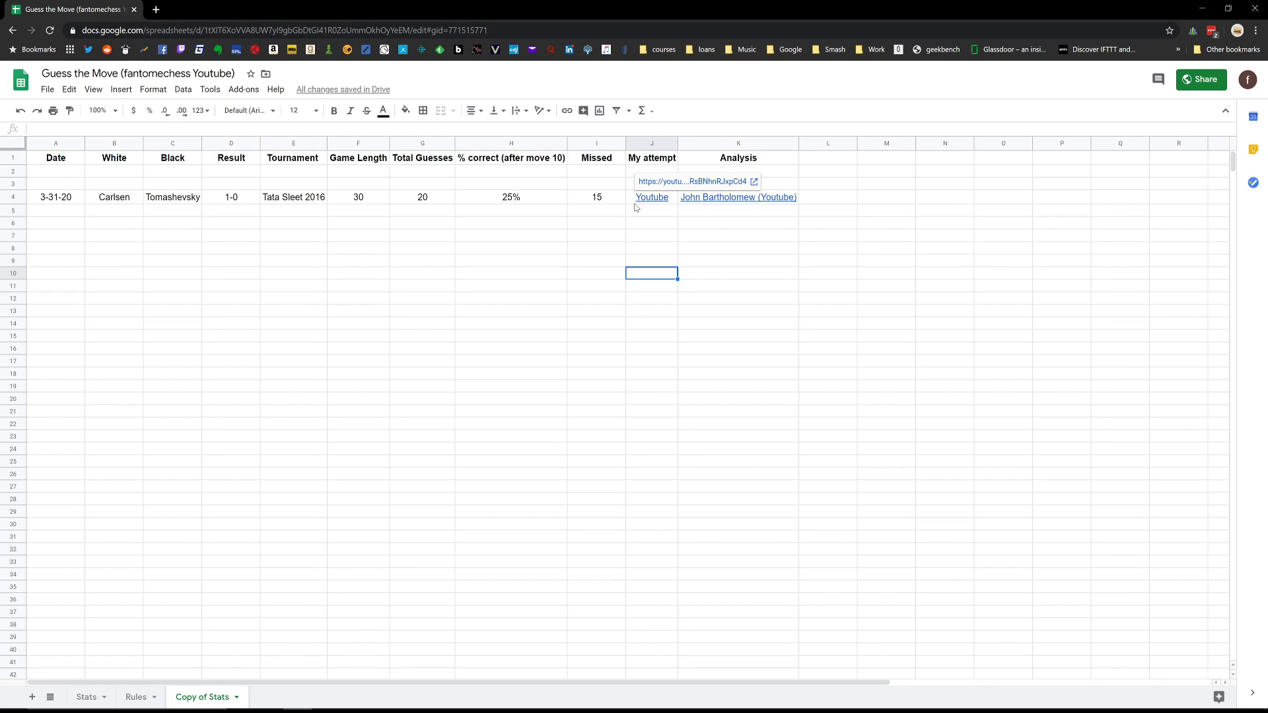
pyautogui.click(710, 214)
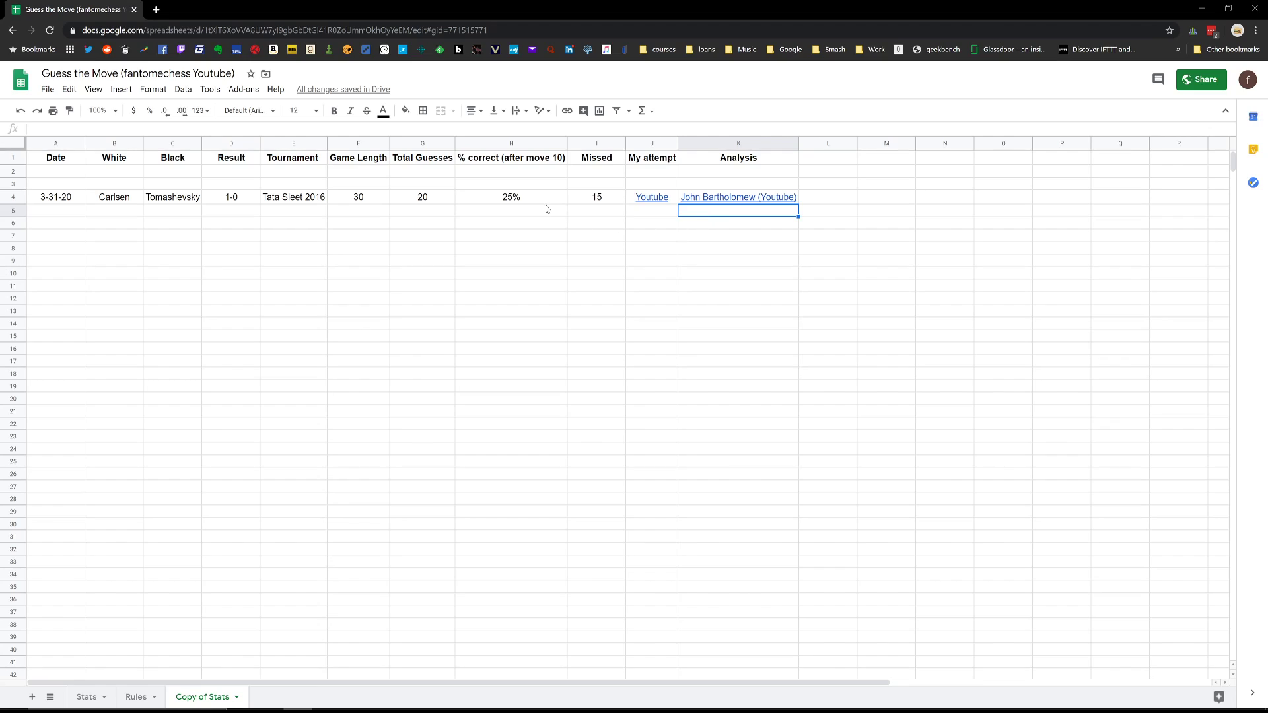
pyautogui.click(604, 201)
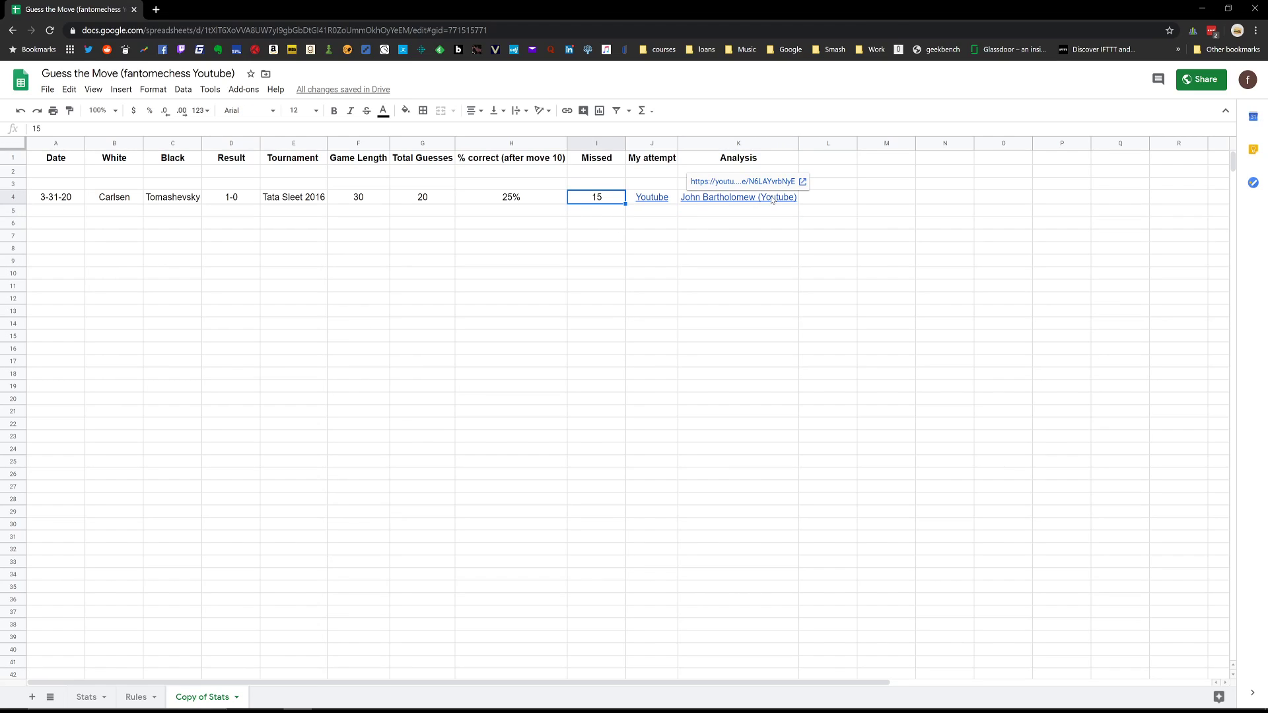
pyautogui.click(594, 182)
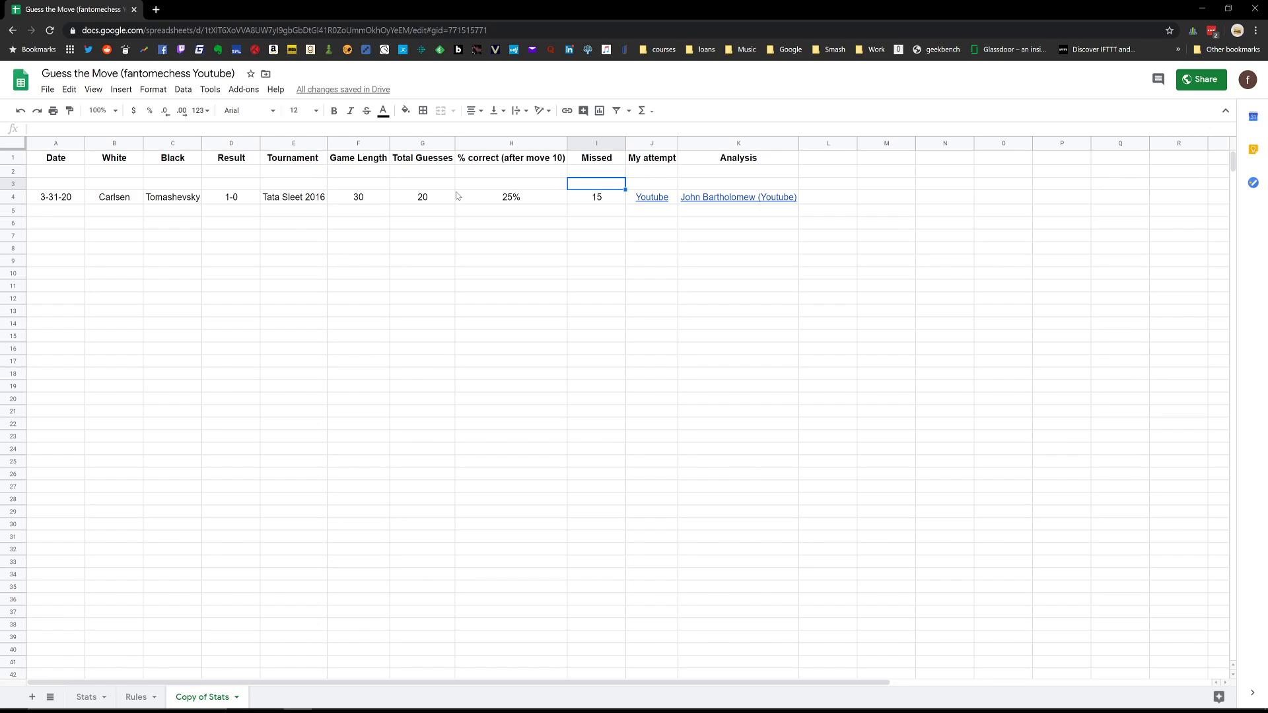
# Enter a game length of 30 in the blank row 3 of the Copy of Stats sheet.
pyautogui.click(351, 185)
pyautogui.write('30')
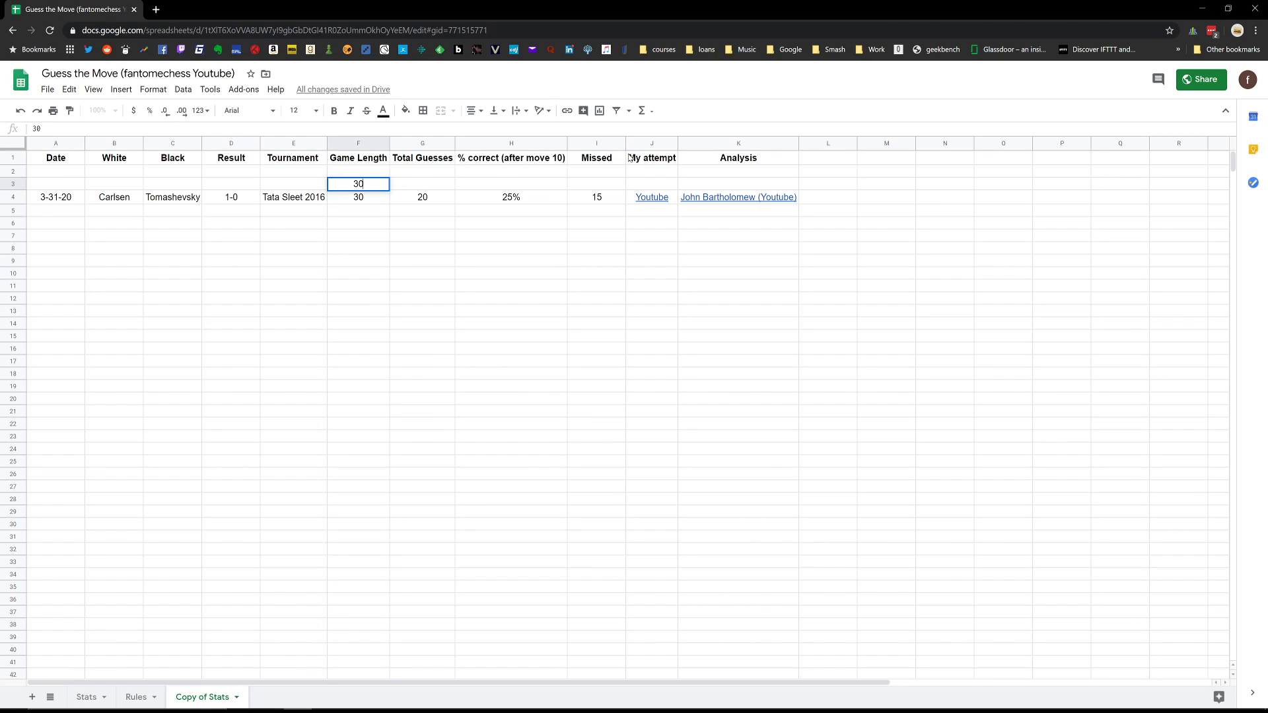
pyautogui.press('Tab')
# Fill Total Guesses in row 3 with a formula that subtracts 10 from the game length in F3.
pyautogui.write('20')
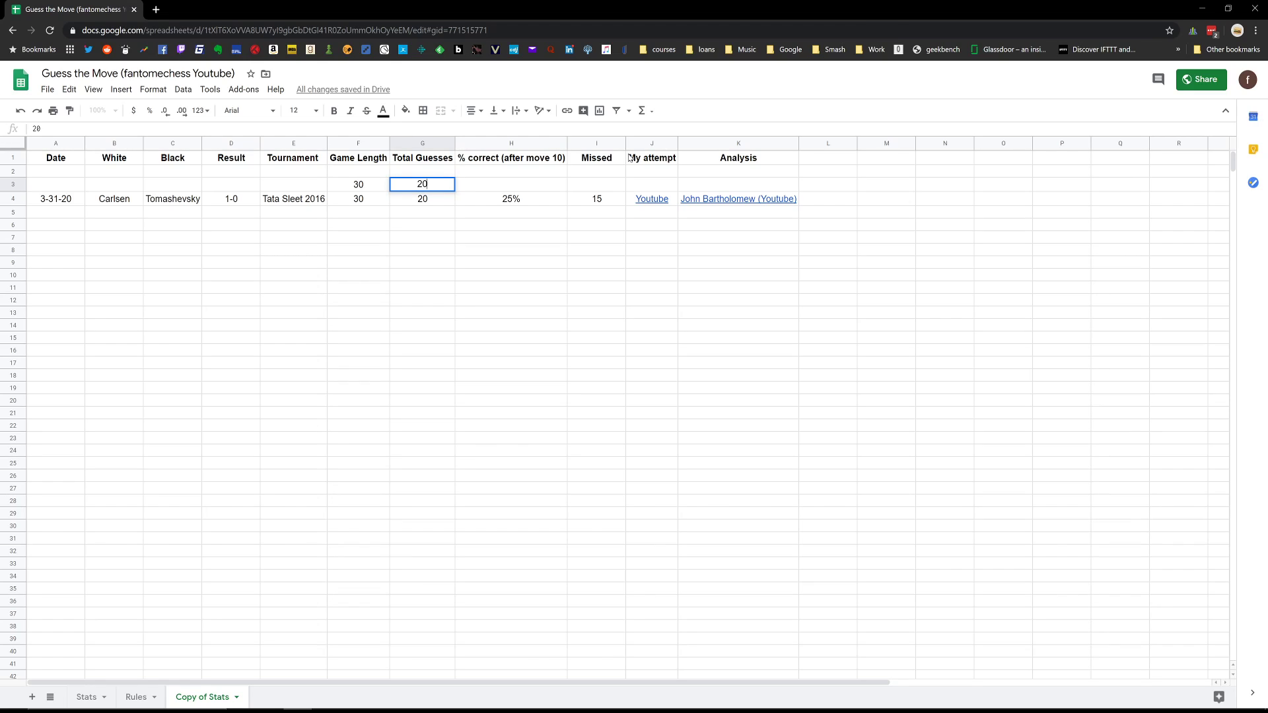
pyautogui.press('Left')
pyautogui.press('Right')
pyautogui.press('Delete')
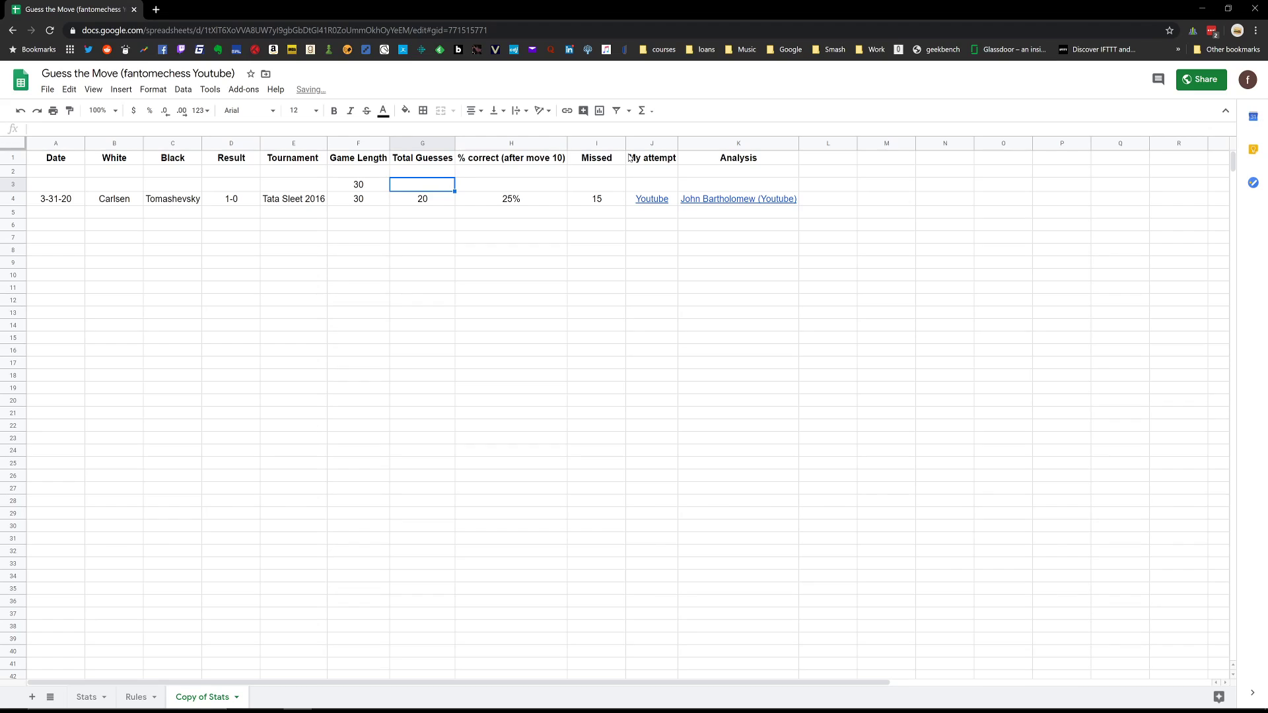
pyautogui.write('=')
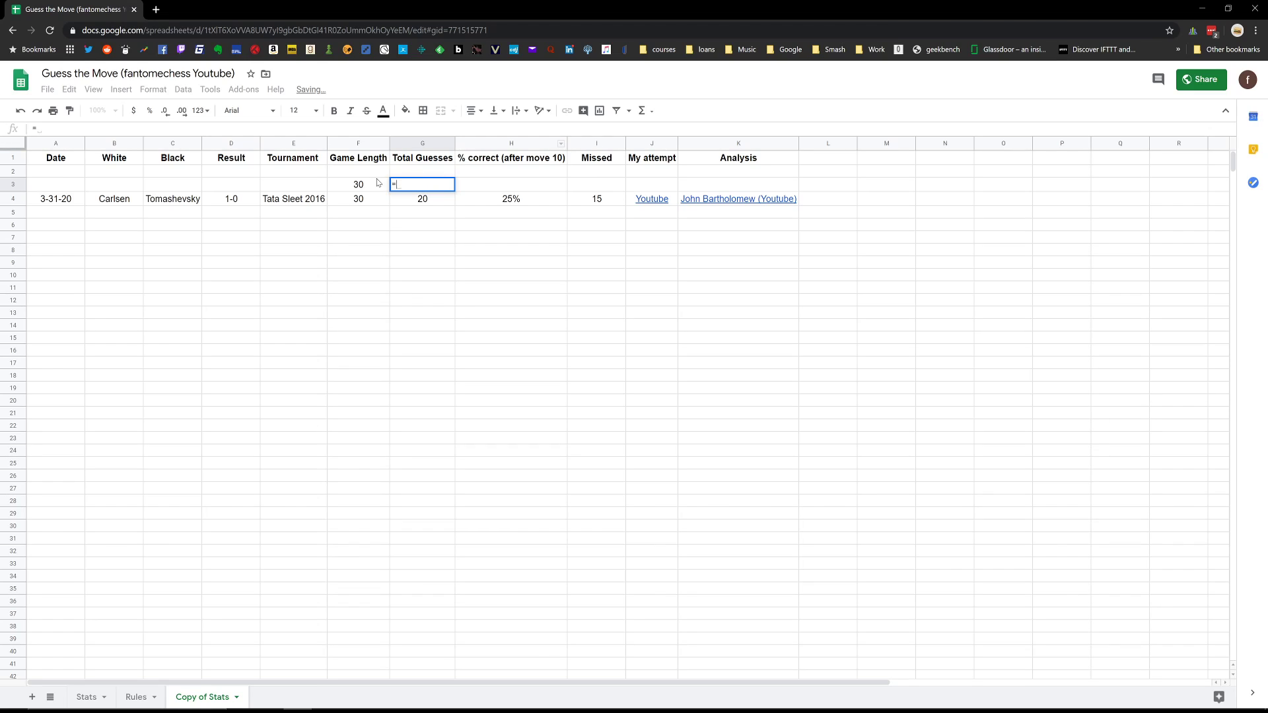
pyautogui.click(348, 190)
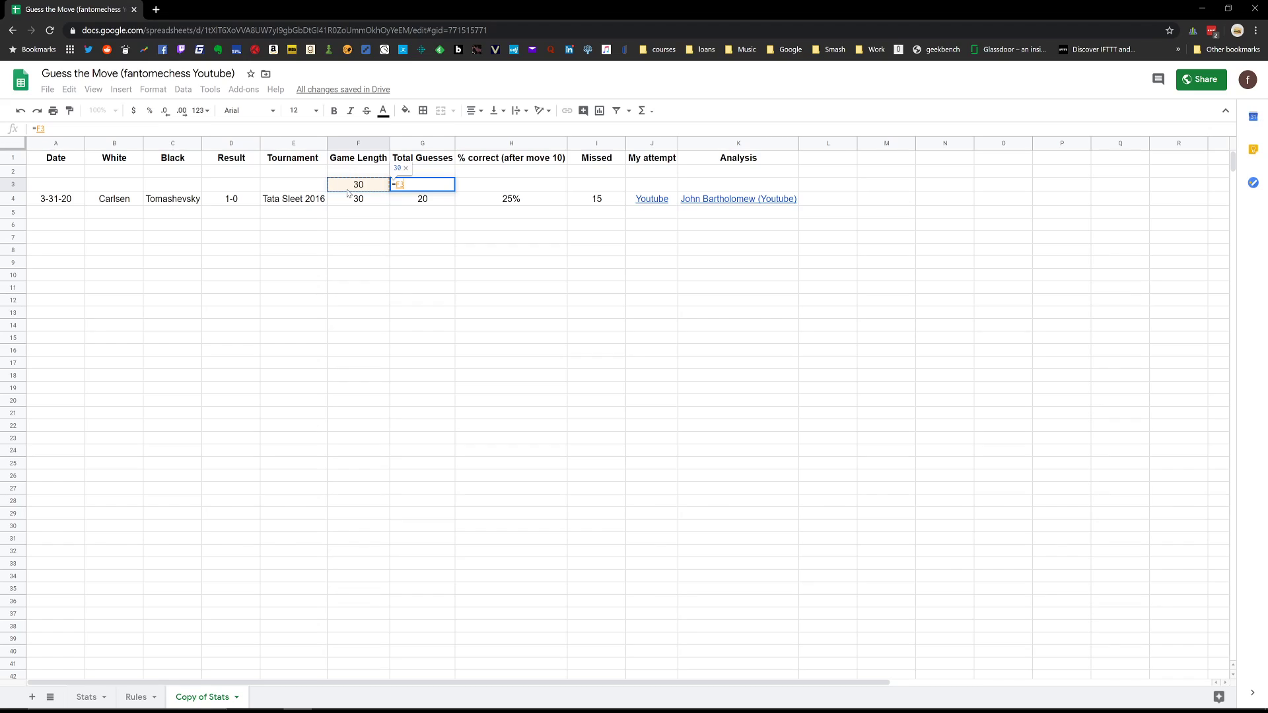
pyautogui.write('-31-20')
pyautogui.press('Return')
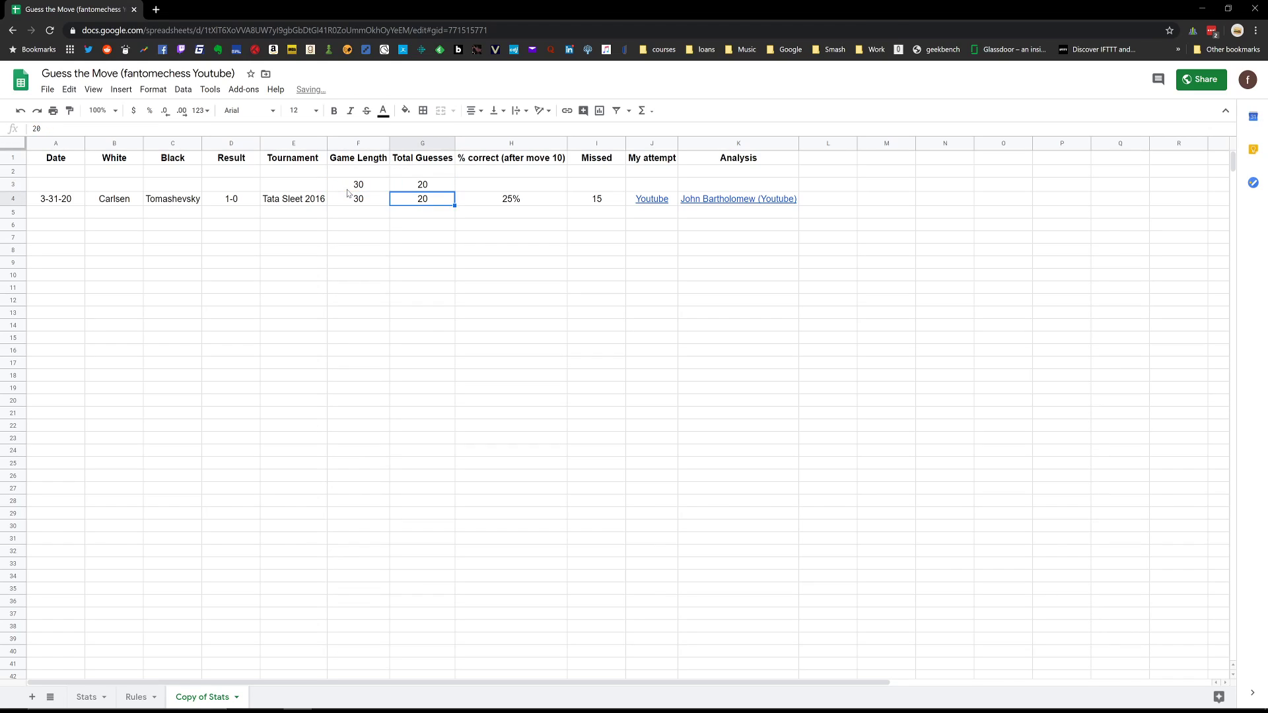
# Enter 6 as the number of missed guesses in row 3.
pyautogui.click(487, 188)
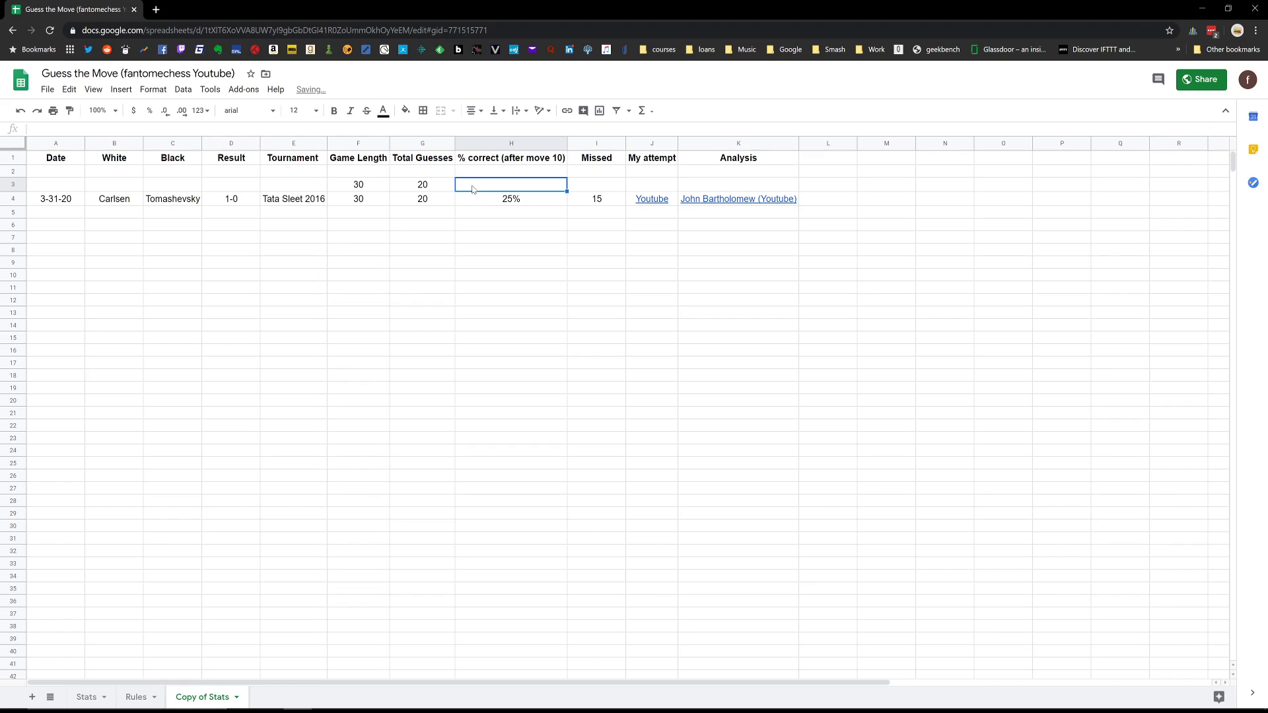
pyautogui.click(585, 186)
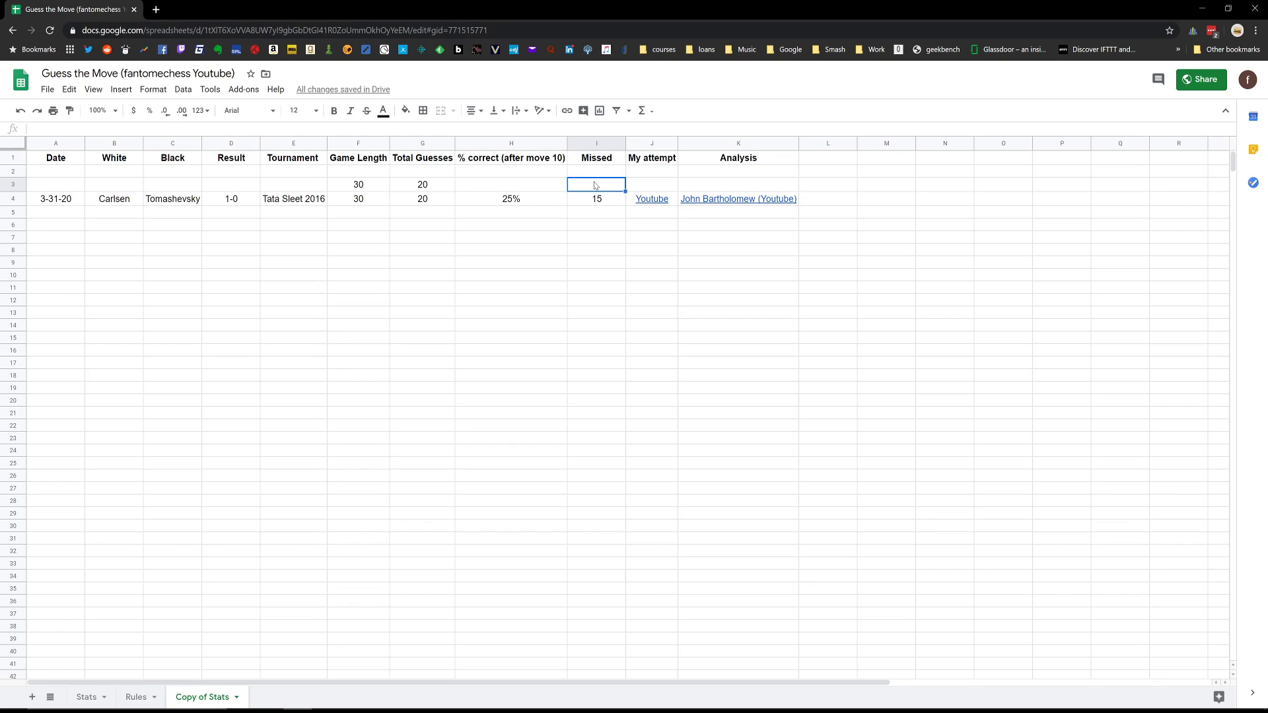
pyautogui.write('5')
pyautogui.press('Return')
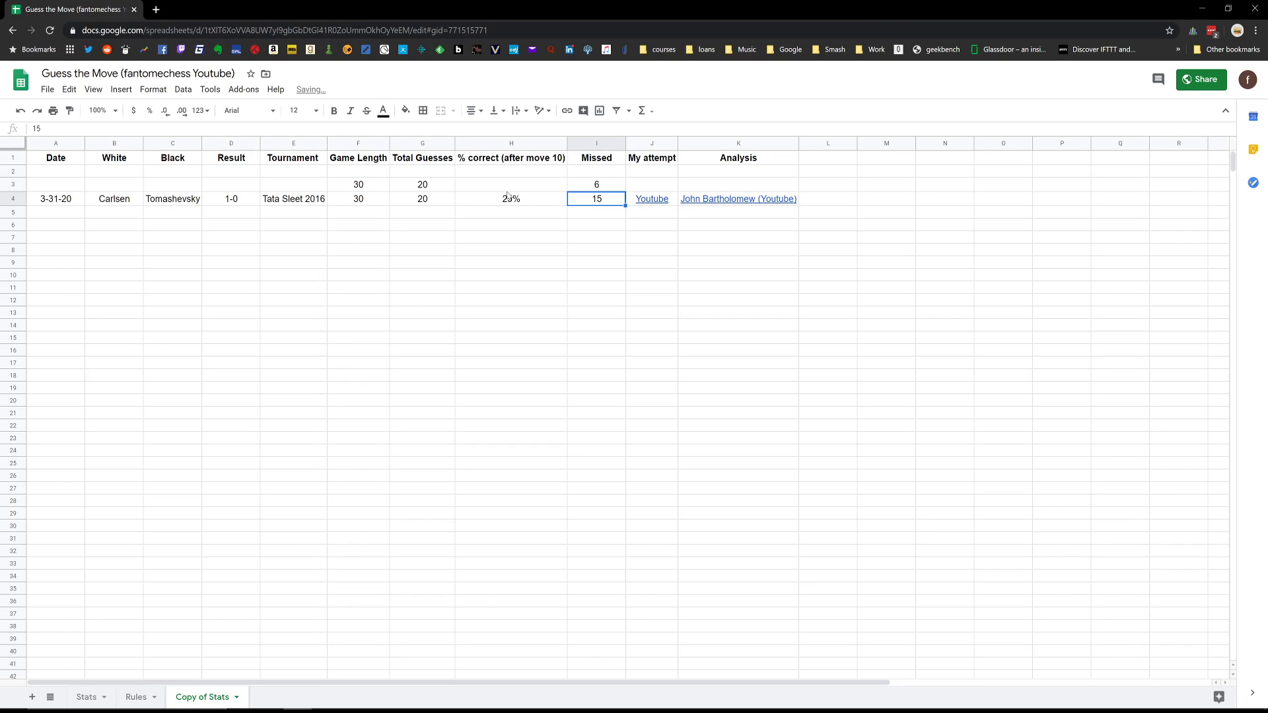
# Copy the % correct formula from row 4 up into row 3 with autofill and check its cell references.
pyautogui.click(515, 186)
pyautogui.click(538, 203)
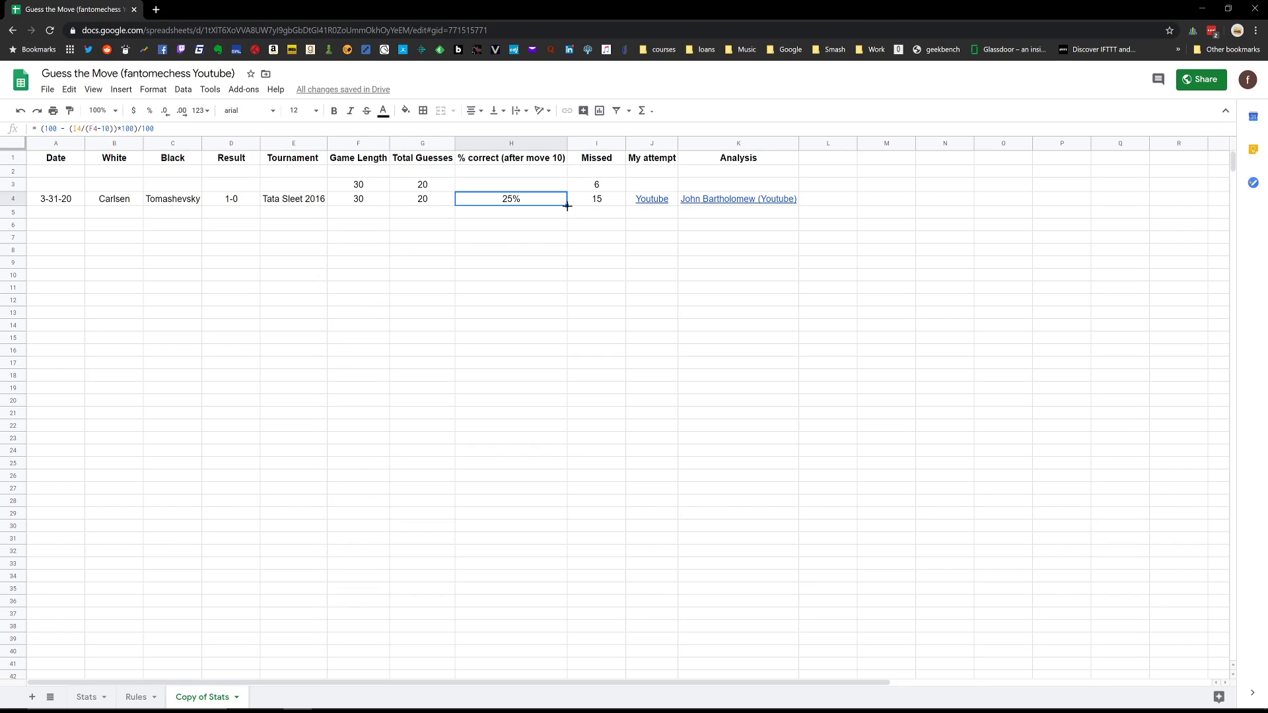
pyautogui.moveTo(567, 206); pyautogui.dragTo(561, 188)
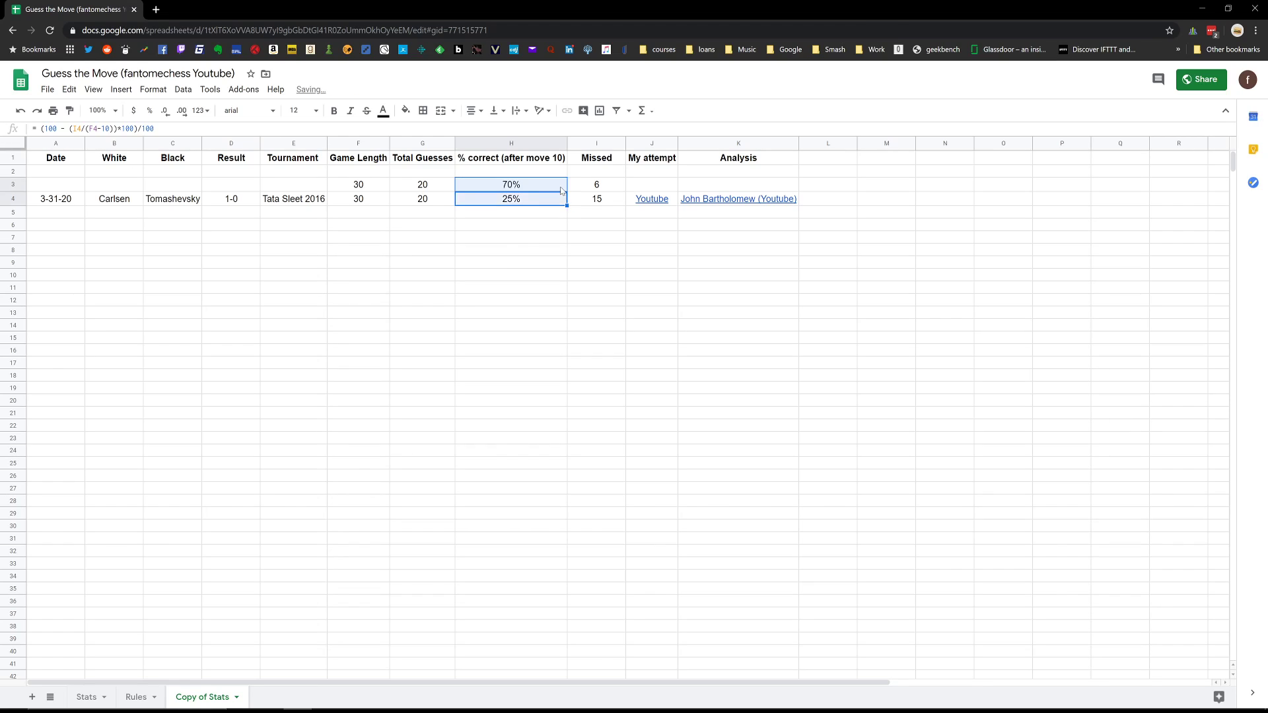
pyautogui.click(540, 183)
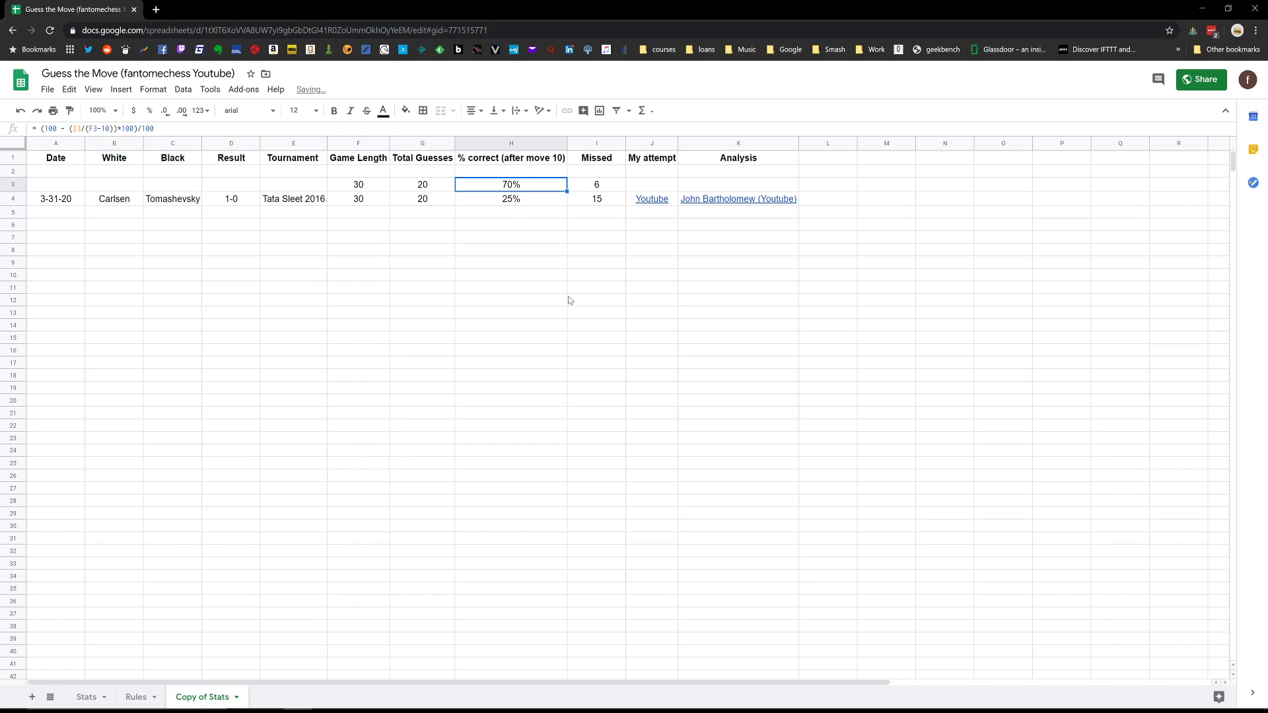
# Autofill the % correct formula from row 4 down through row 31.
pyautogui.click(542, 199)
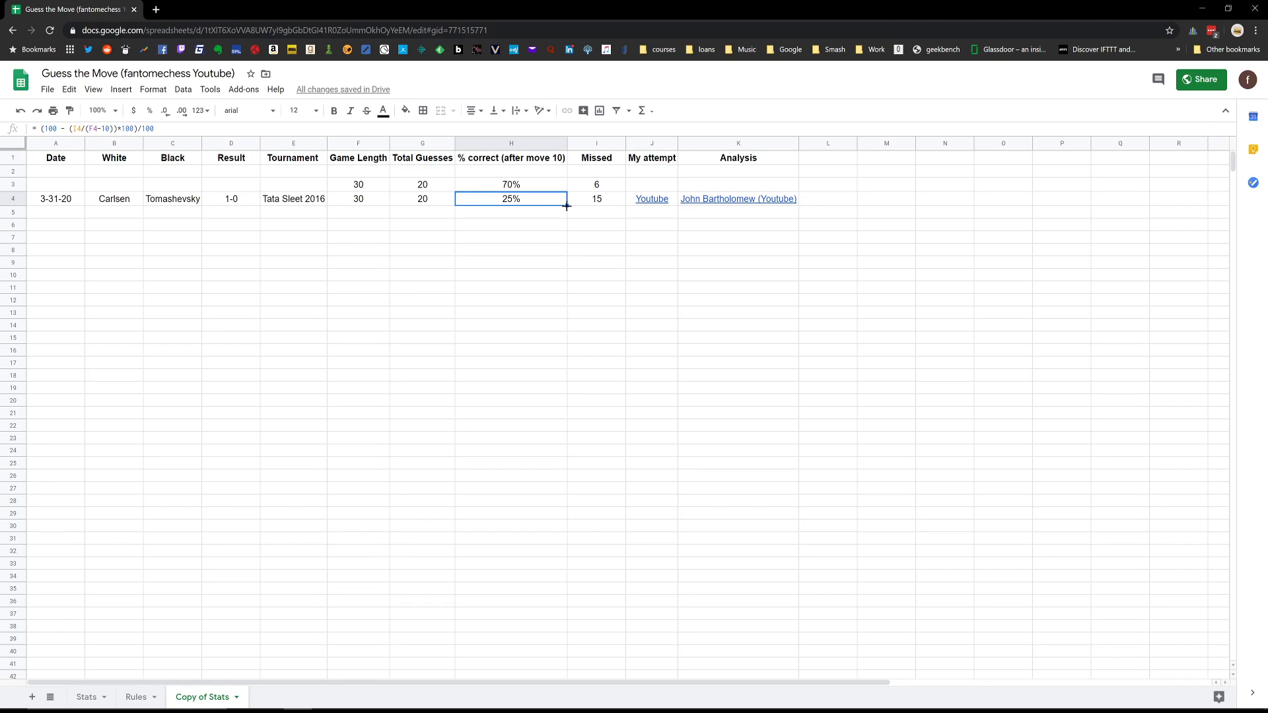
pyautogui.moveTo(566, 206); pyautogui.dragTo(555, 532)
pyautogui.click(676, 357)
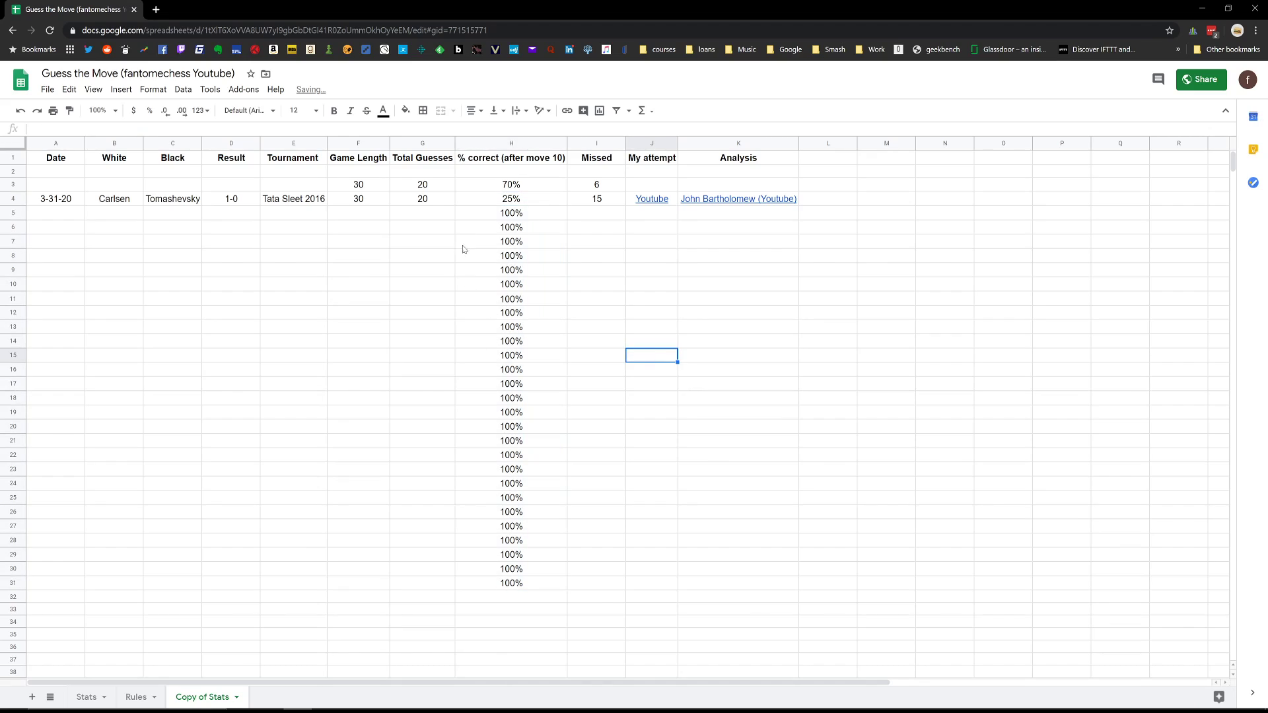
# Enter a game length of 40 and 1 missed guess in row 5, and inspect that row's % correct formula.
pyautogui.click(422, 218)
pyautogui.click(368, 216)
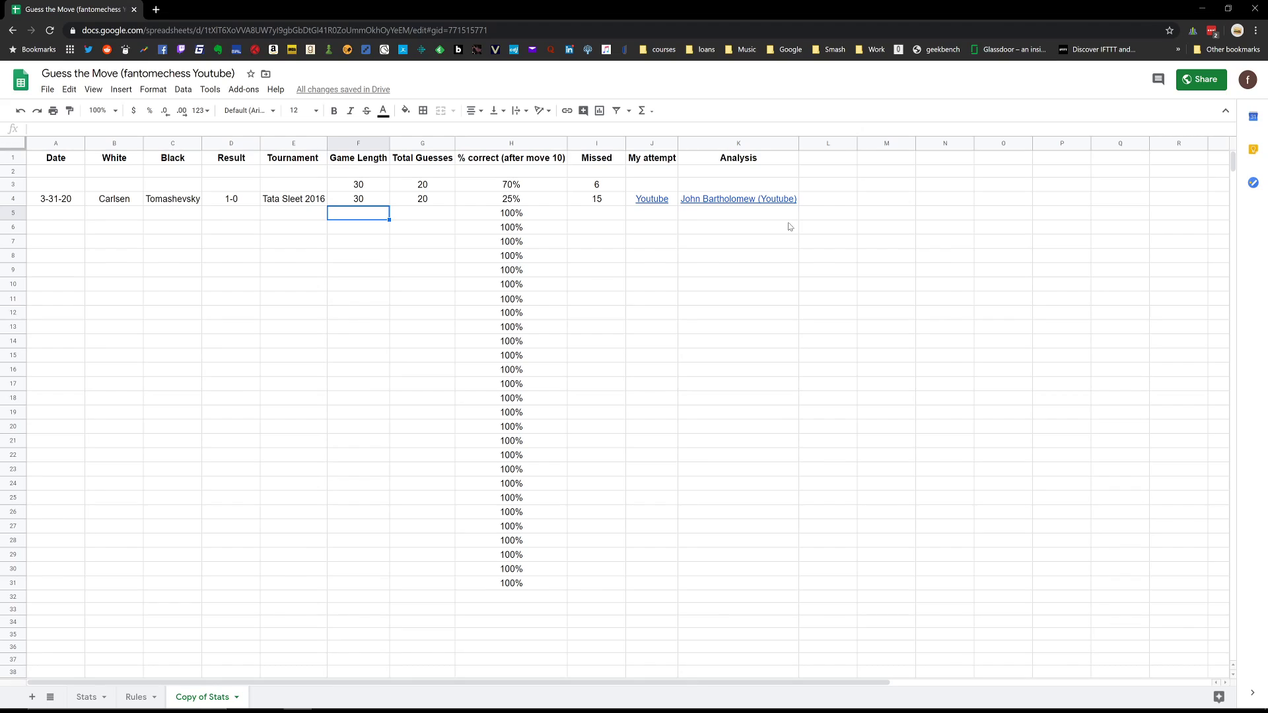
pyautogui.write('40')
pyautogui.press('Tab')
pyautogui.press('Tab')
pyautogui.press('Tab')
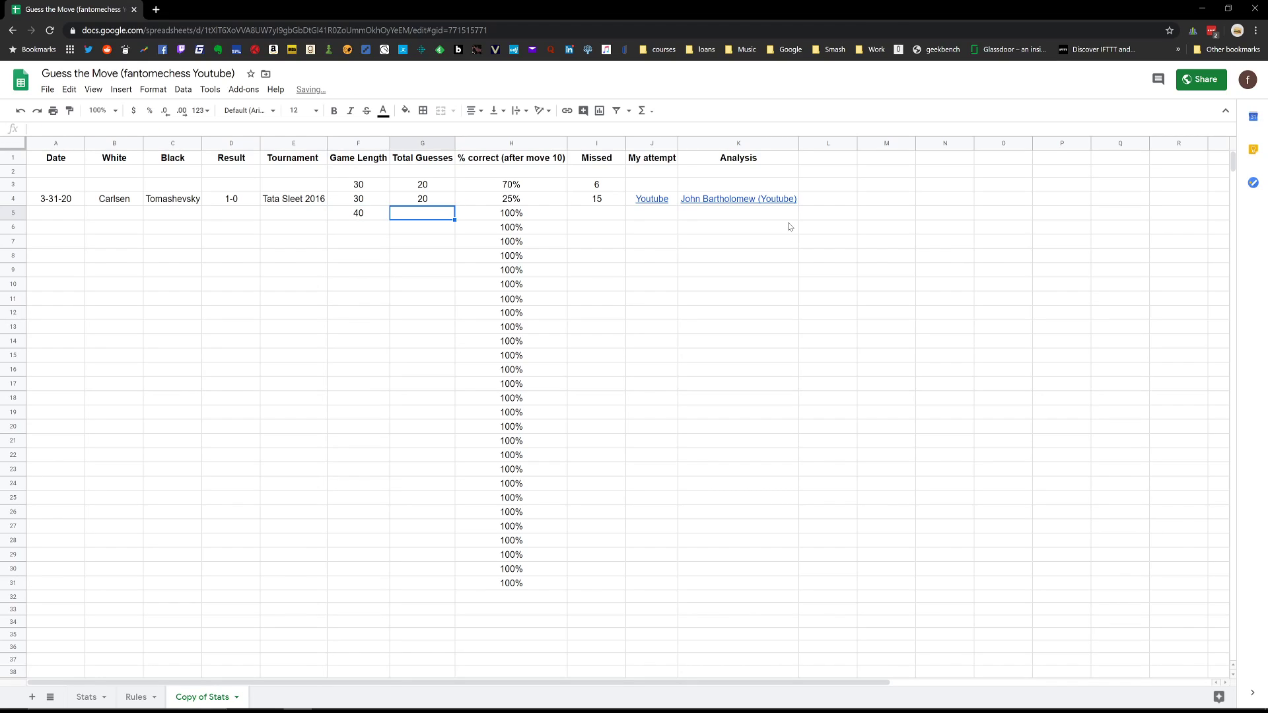
pyautogui.write('1')
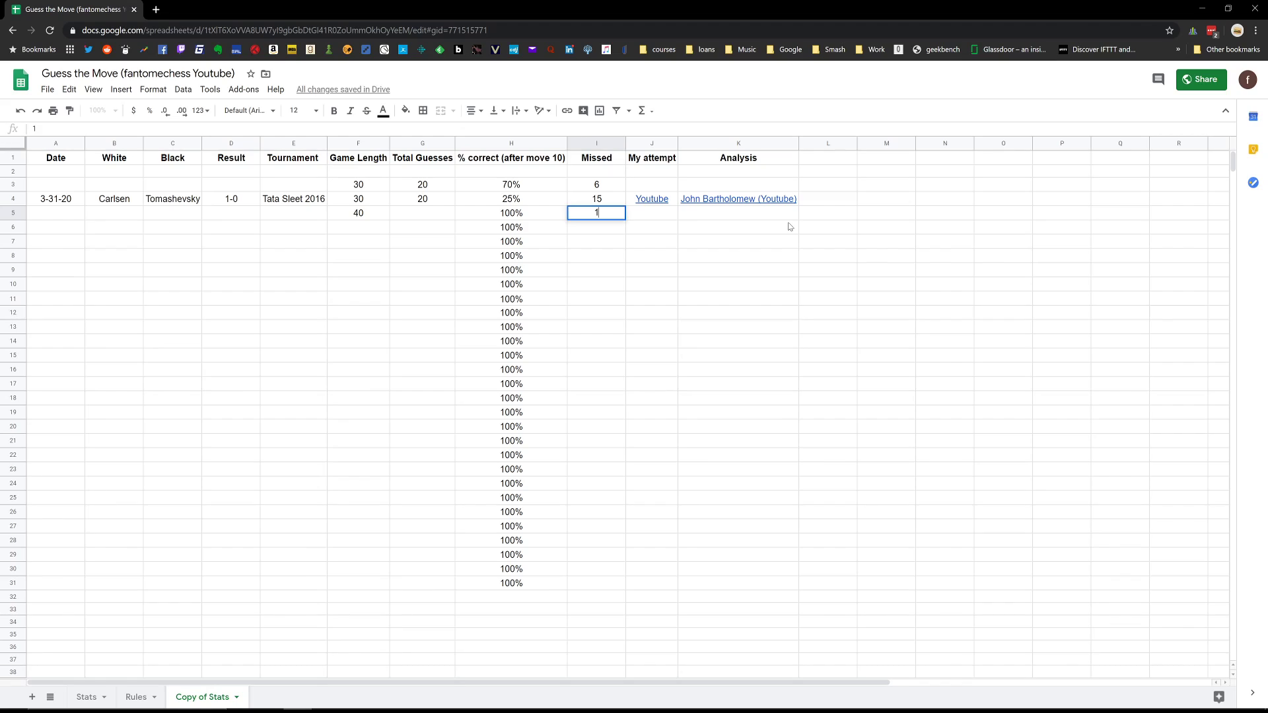
pyautogui.press('Return')
pyautogui.press('Up')
pyautogui.press('Left')
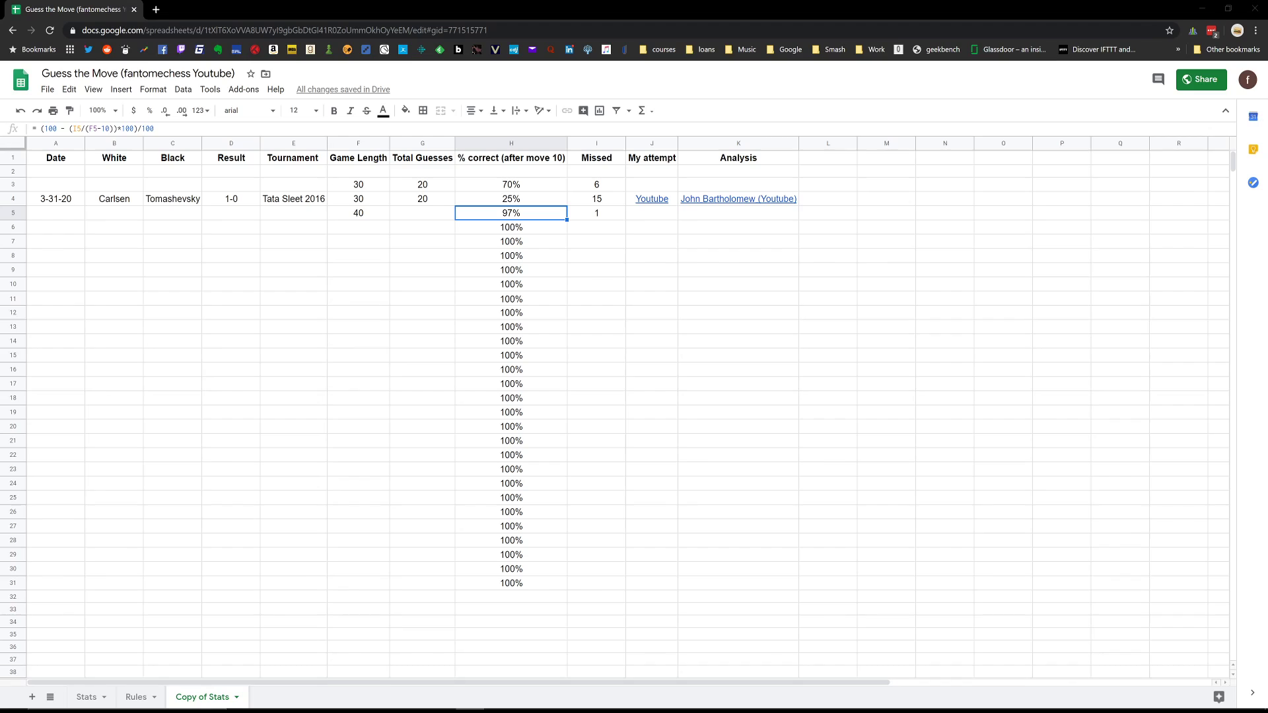
# Clear the % correct formulas in rows 5 to 31, along with the missed count and game length in row 5.
pyautogui.click(521, 258)
pyautogui.moveTo(515, 212); pyautogui.dragTo(535, 591)
pyautogui.press('Delete')
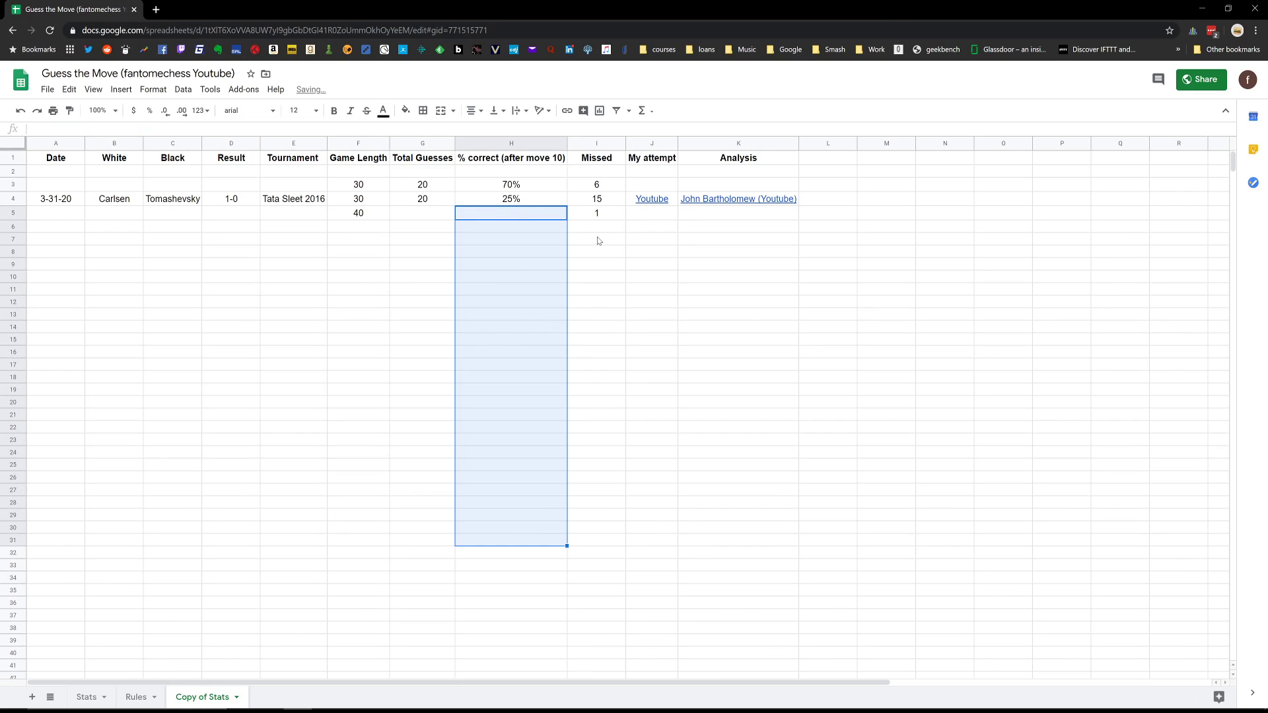
pyautogui.click(584, 218)
pyautogui.press('Delete')
pyautogui.click(340, 212)
pyautogui.press('Delete')
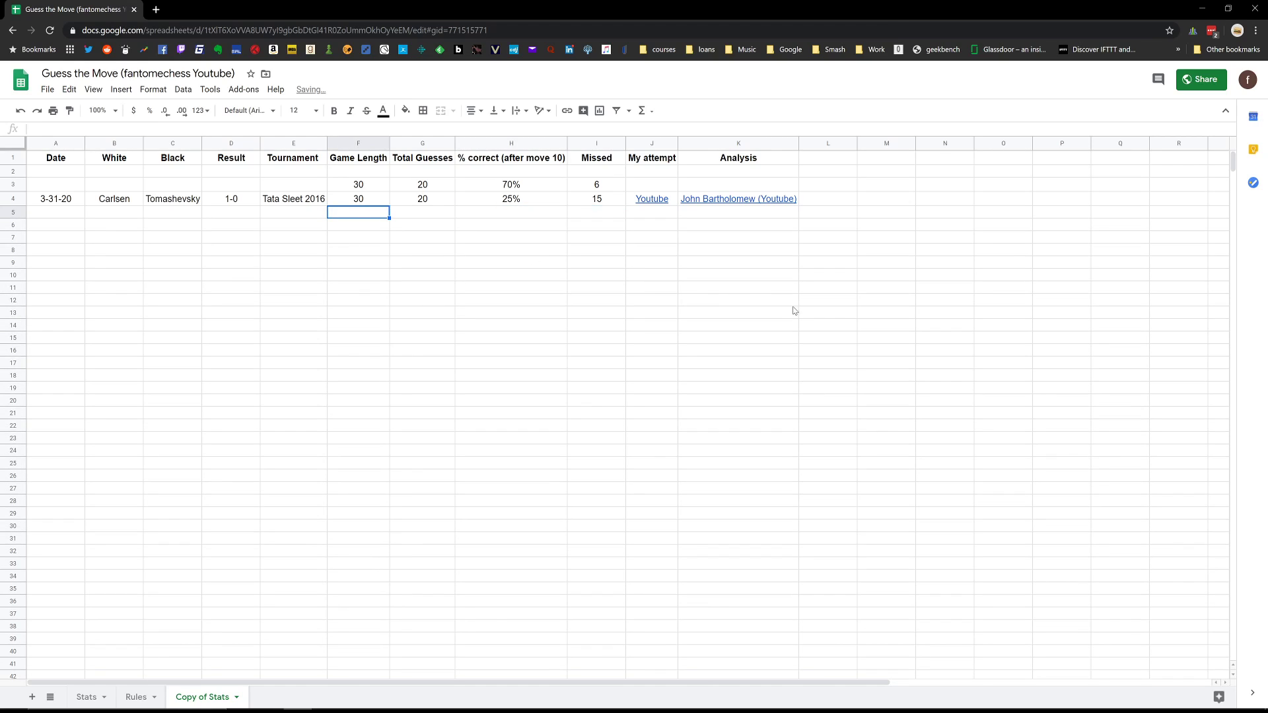
pyautogui.click(793, 308)
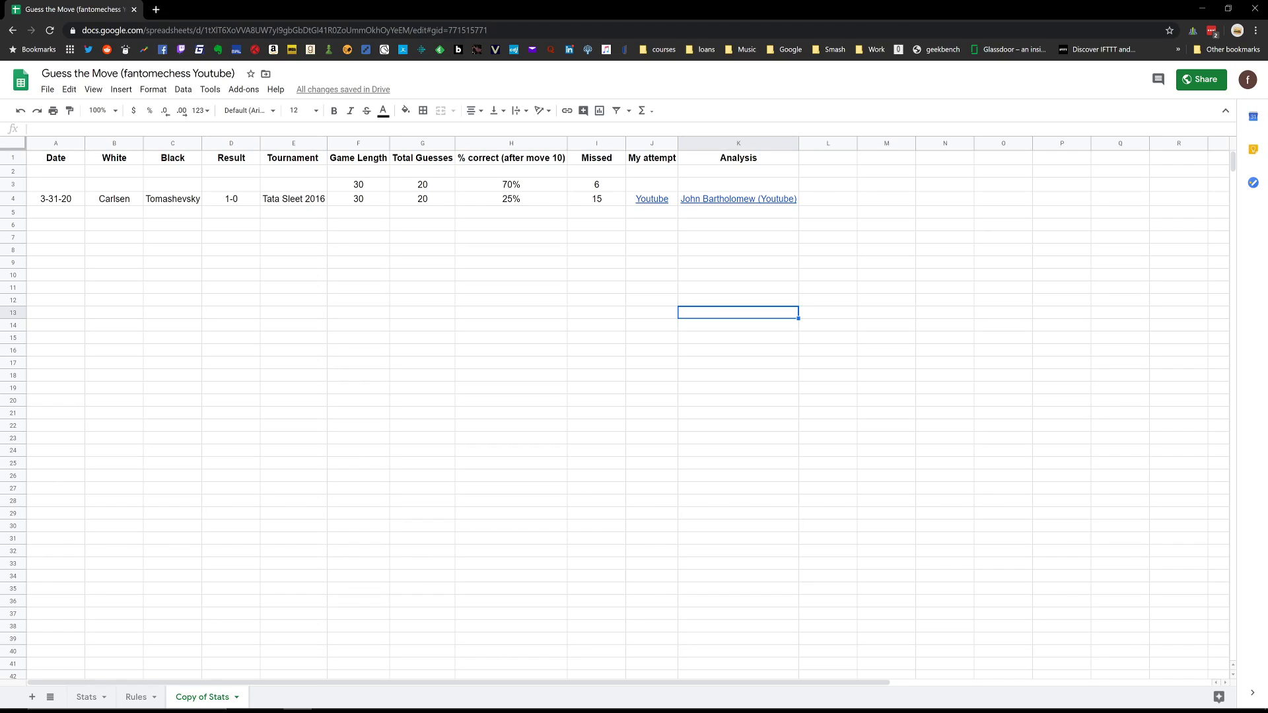
# Compare the % correct formulas and missed guesses of rows 3 and 4 on the Copy of Stats sheet.
pyautogui.click(820, 159)
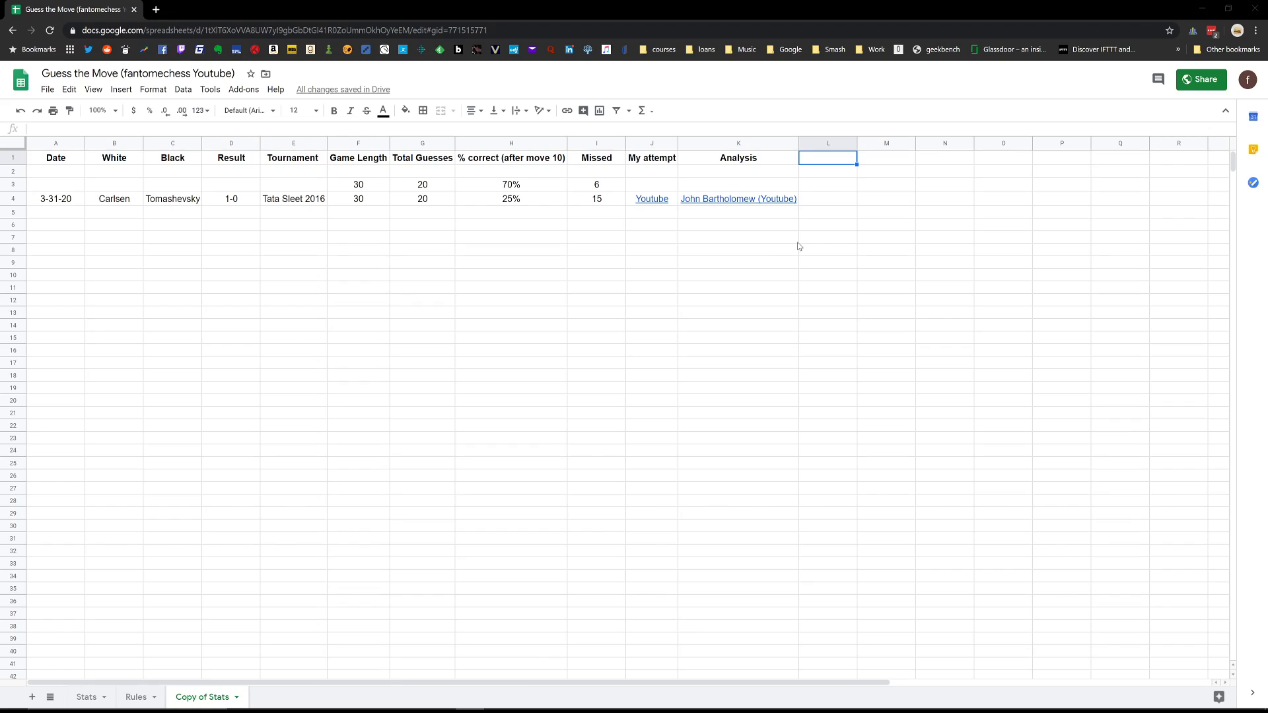
pyautogui.click(507, 200)
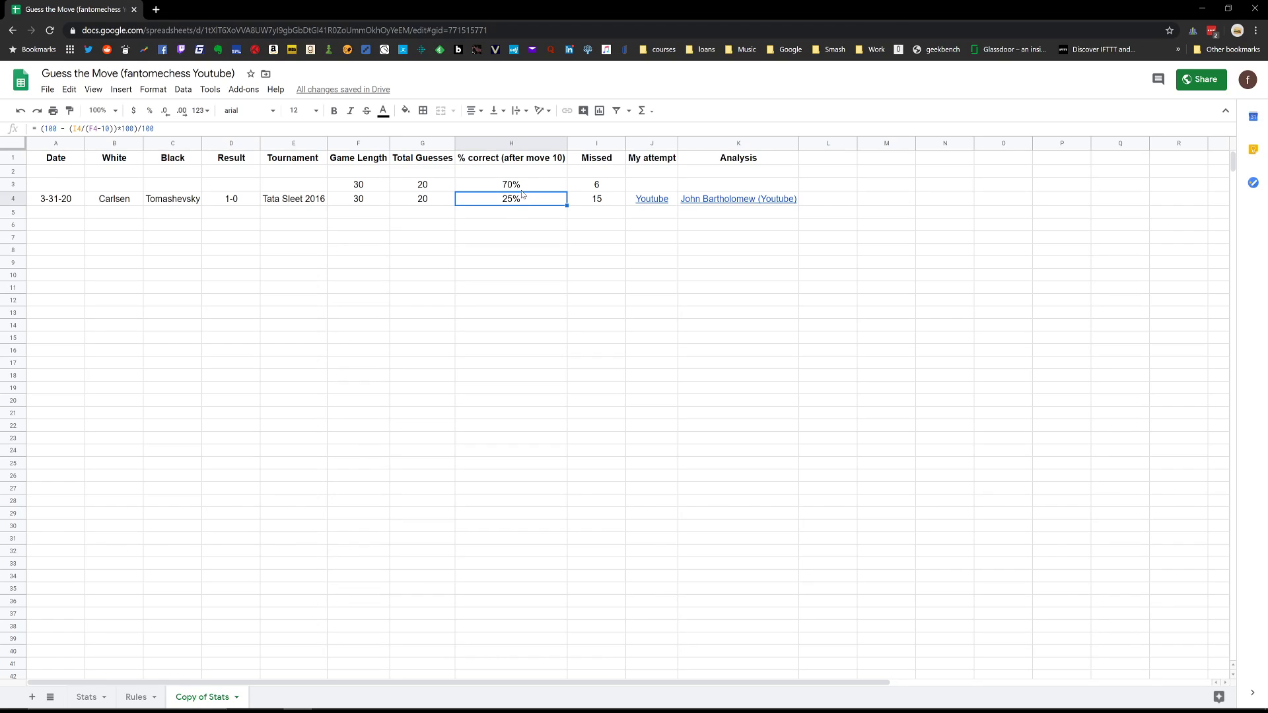
pyautogui.click(522, 190)
pyautogui.click(522, 204)
pyautogui.click(521, 189)
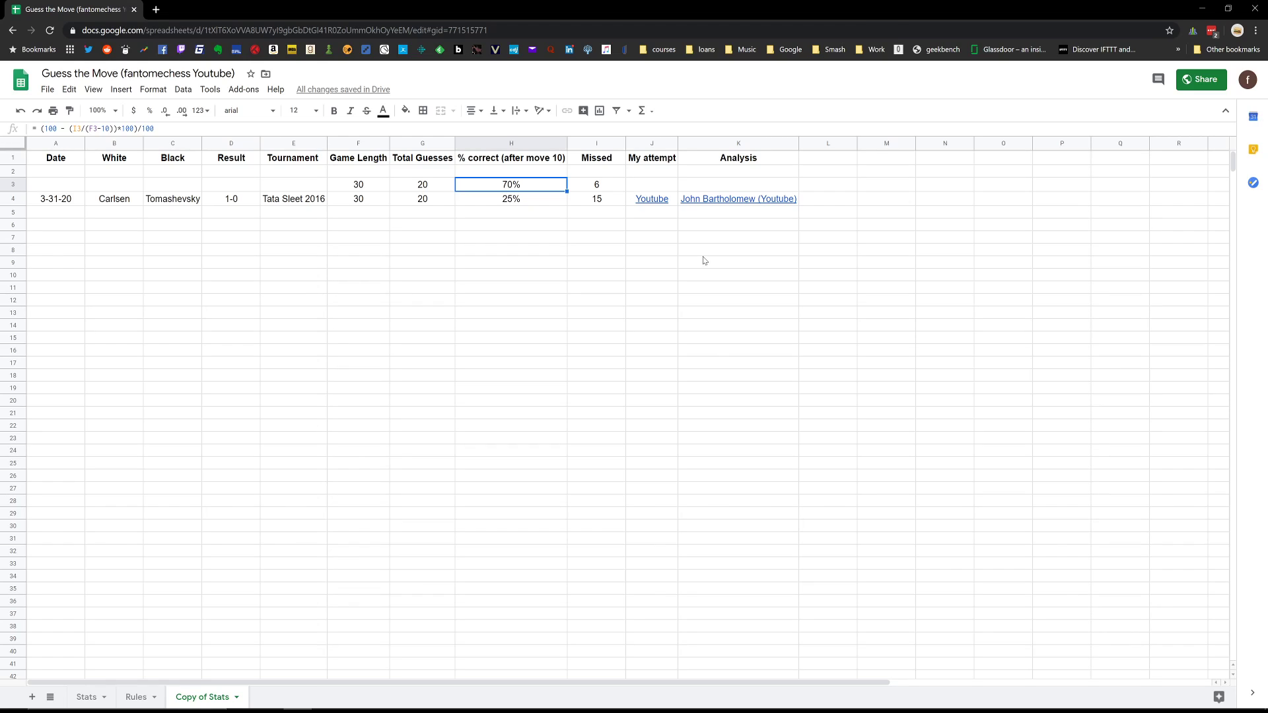
pyautogui.click(591, 198)
pyautogui.click(597, 184)
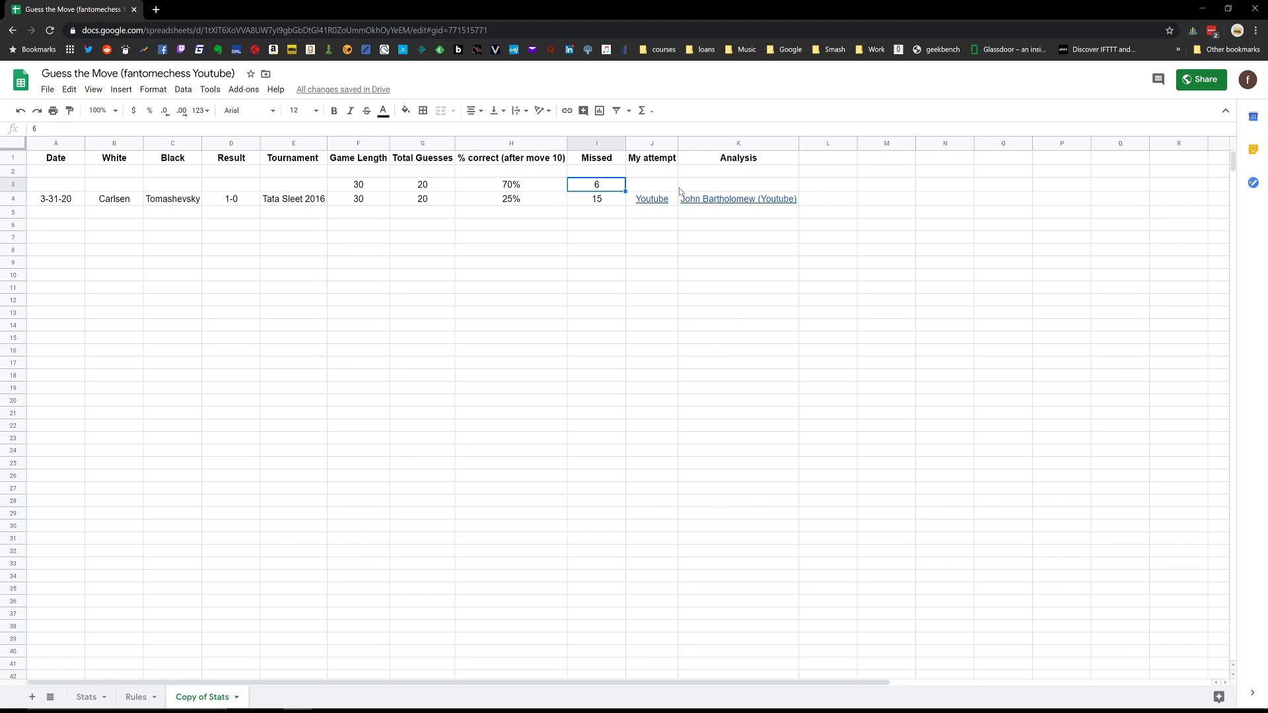